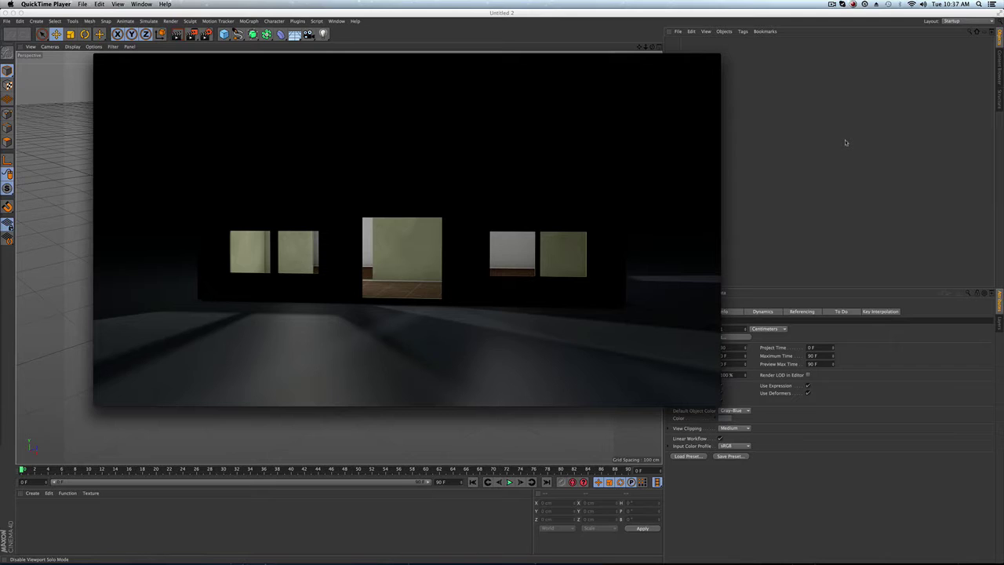
Play the Floorplan.mov preview, review the finished floor plan animation, and close the video
{"action": "left_click_drag", "start_coordinate": [529, 71], "coordinate": [576, 75]}
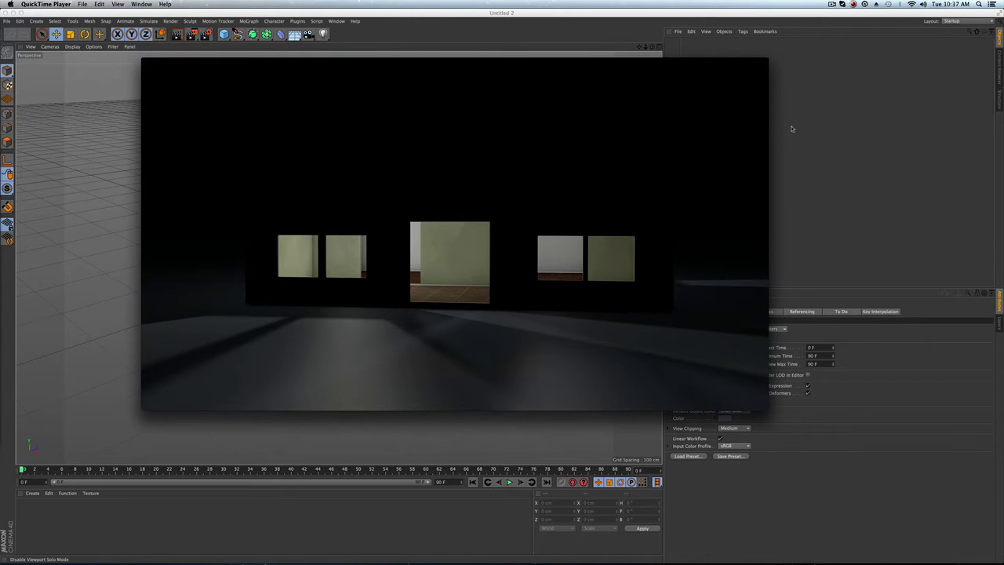
{"action": "mouse_move", "coordinate": [180, 327]}
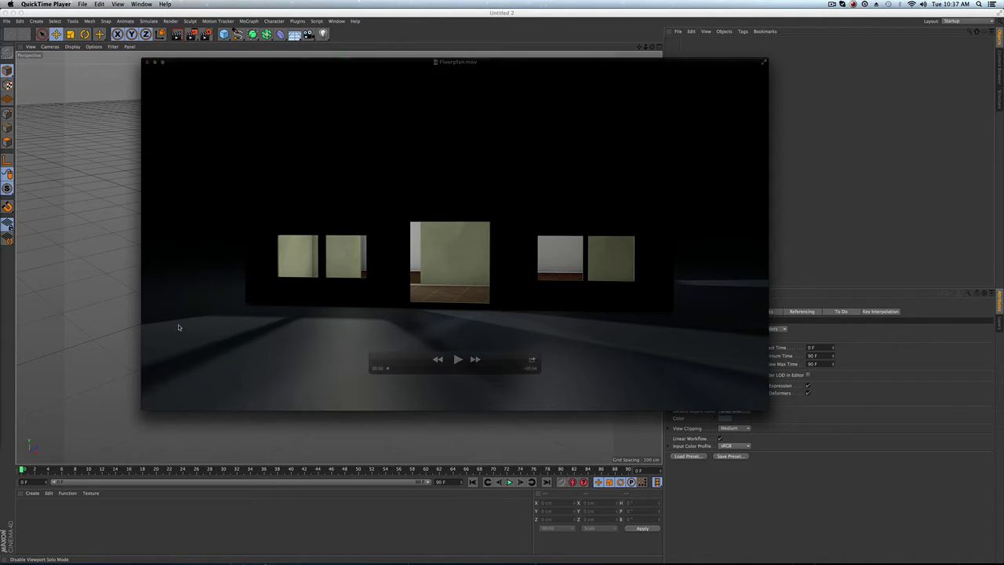
{"action": "left_click", "coordinate": [457, 359]}
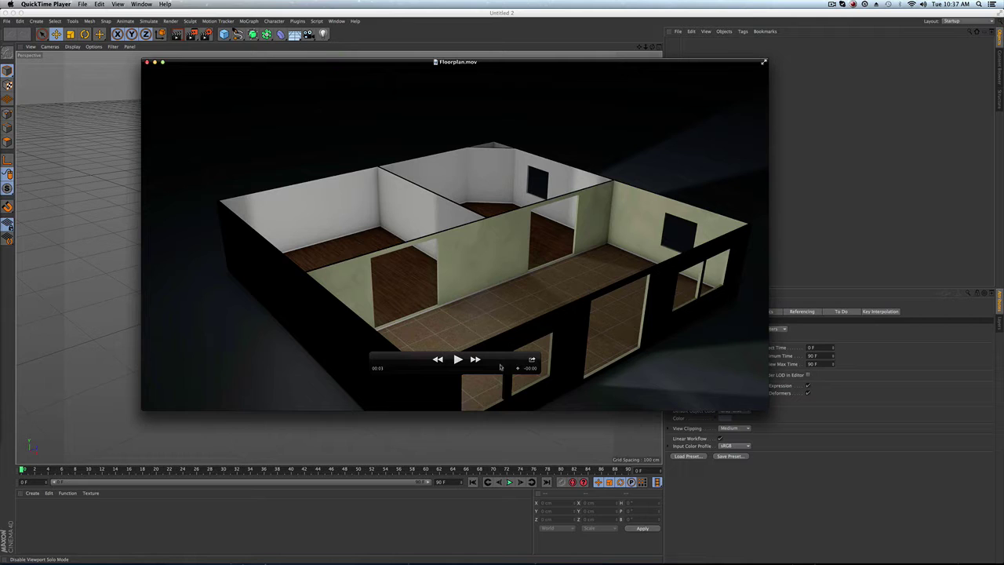
{"action": "mouse_move", "coordinate": [493, 369]}
{"action": "left_mouse_down"}
{"action": "mouse_move", "coordinate": [439, 365]}
{"action": "mouse_move", "coordinate": [480, 365]}
{"action": "left_mouse_up"}
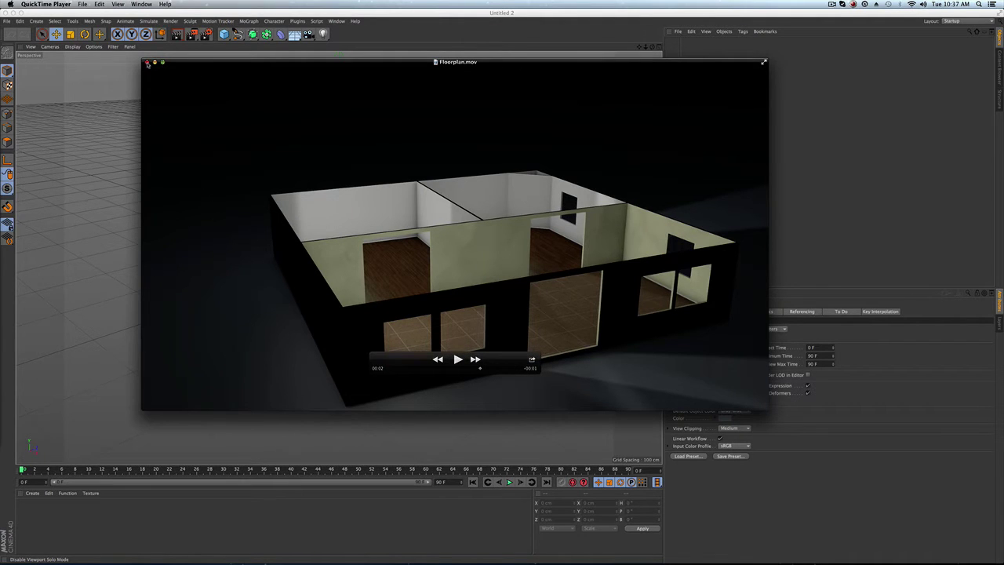
{"action": "left_click", "coordinate": [147, 63]}
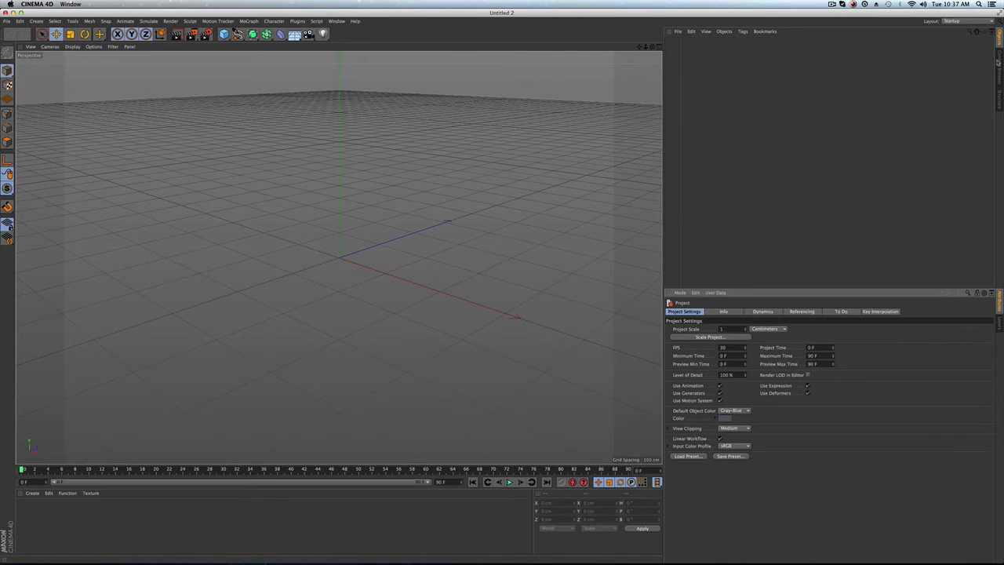
Load the House Builder object from the House Builder - Modular presets into the scene and return to the object list
{"action": "left_click", "coordinate": [999, 66]}
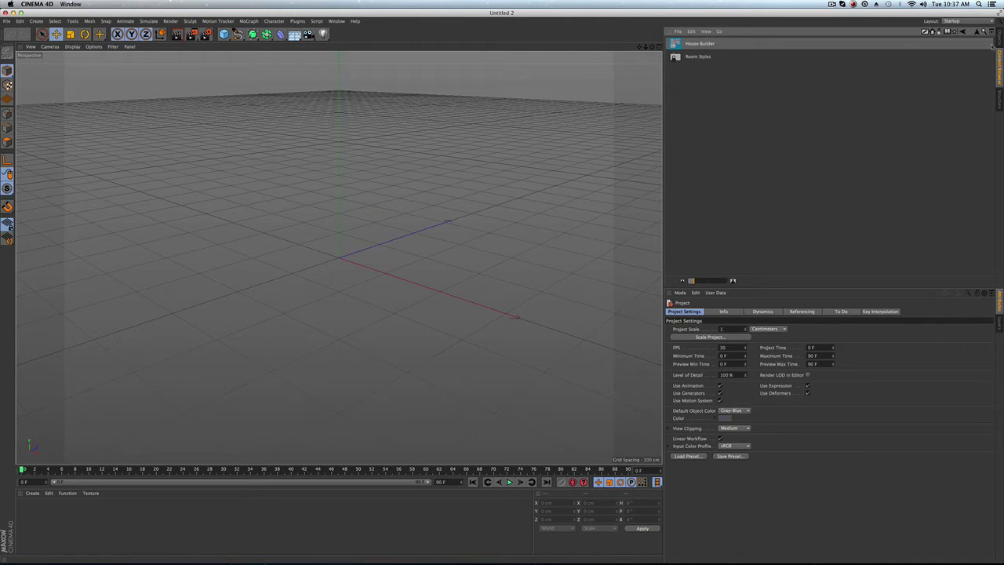
{"action": "left_click", "coordinate": [981, 32]}
{"action": "left_click", "coordinate": [981, 32]}
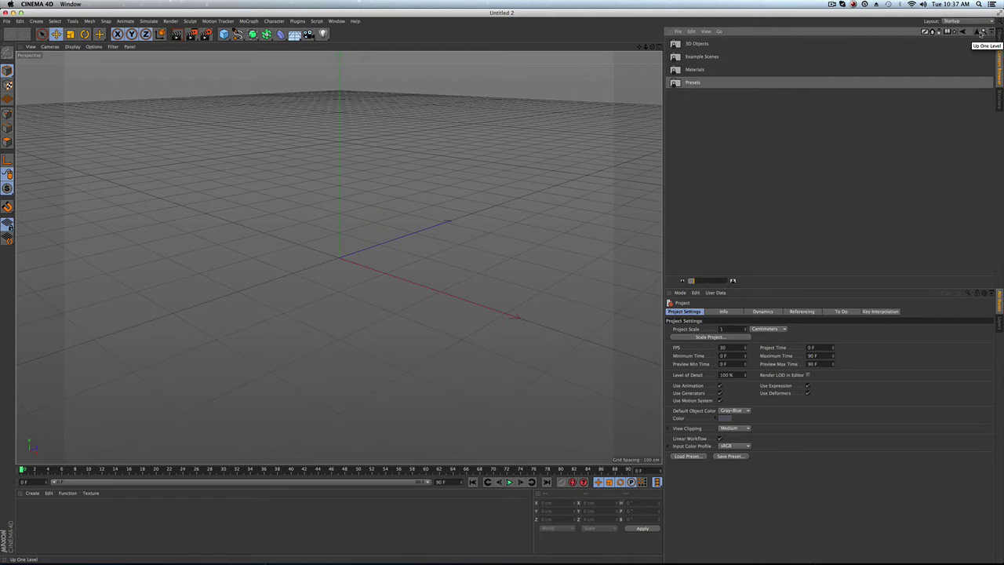
{"action": "left_click", "coordinate": [981, 32]}
{"action": "double_click", "coordinate": [693, 225]}
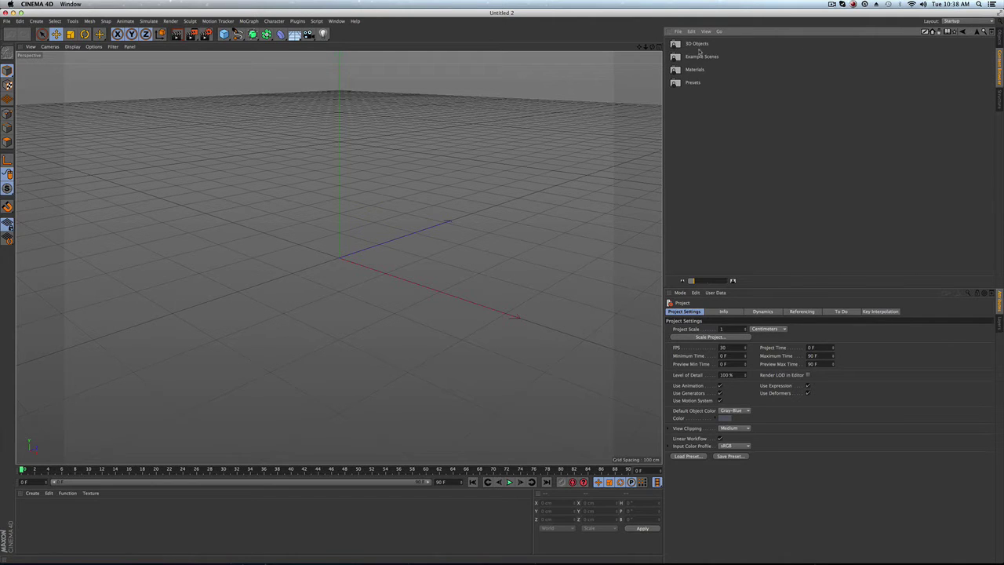
{"action": "double_click", "coordinate": [690, 82]}
{"action": "double_click", "coordinate": [696, 95]}
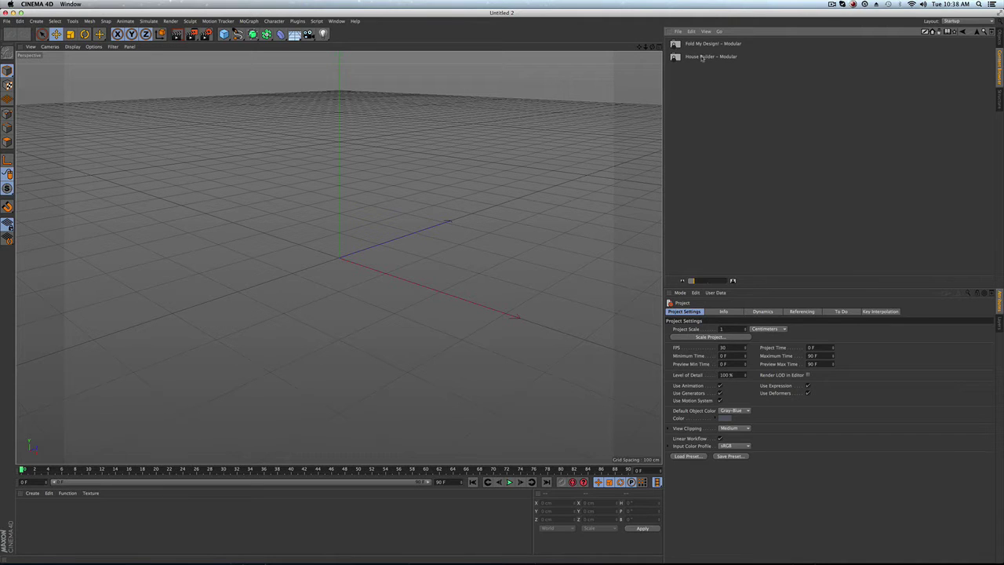
{"action": "double_click", "coordinate": [702, 57]}
{"action": "double_click", "coordinate": [676, 45]}
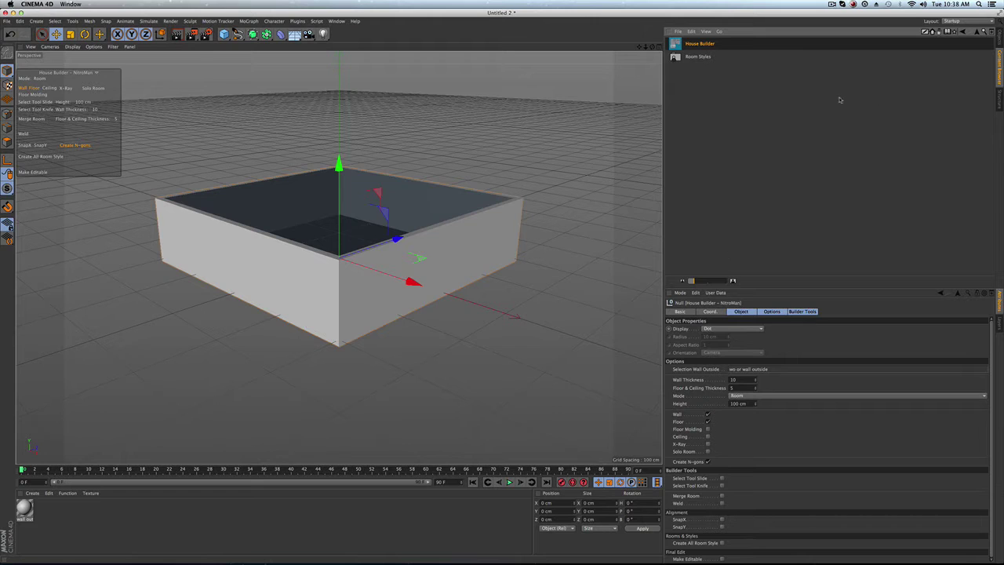
{"action": "left_click", "coordinate": [999, 38]}
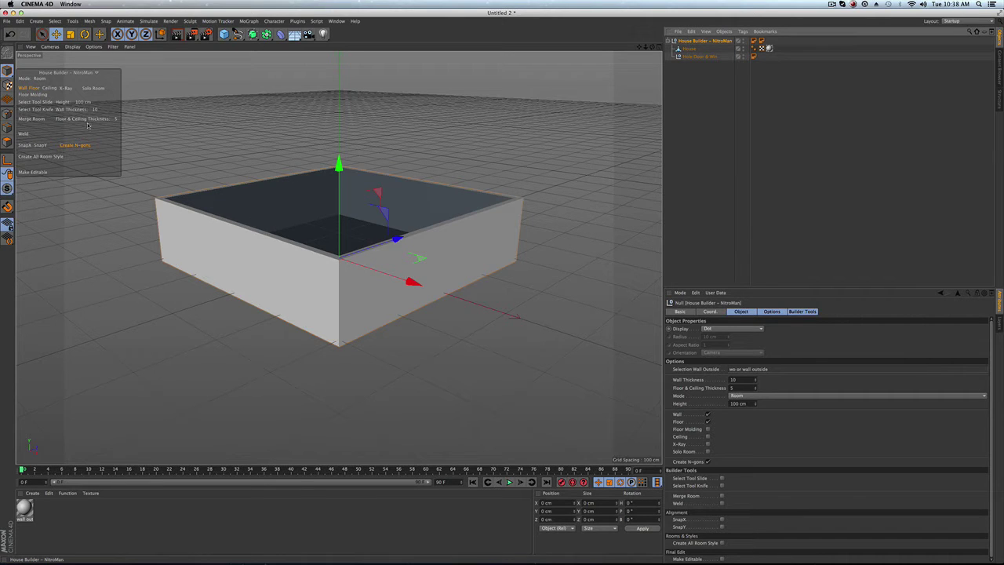
Try the room's Ceiling, X-Ray and Solo Room options, turning each one on and off again
{"action": "left_click", "coordinate": [49, 88]}
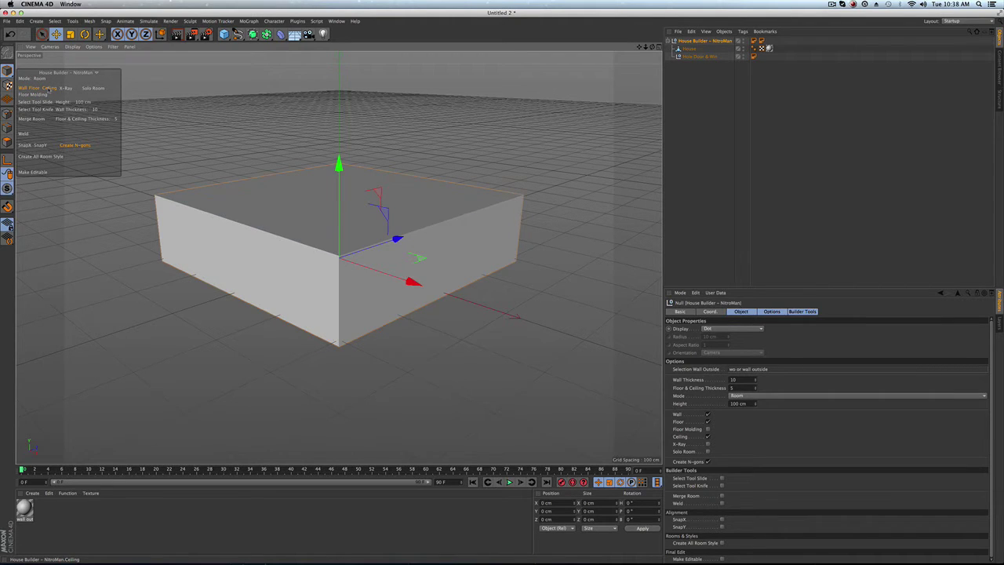
{"action": "left_click", "coordinate": [48, 88]}
{"action": "left_click", "coordinate": [66, 89]}
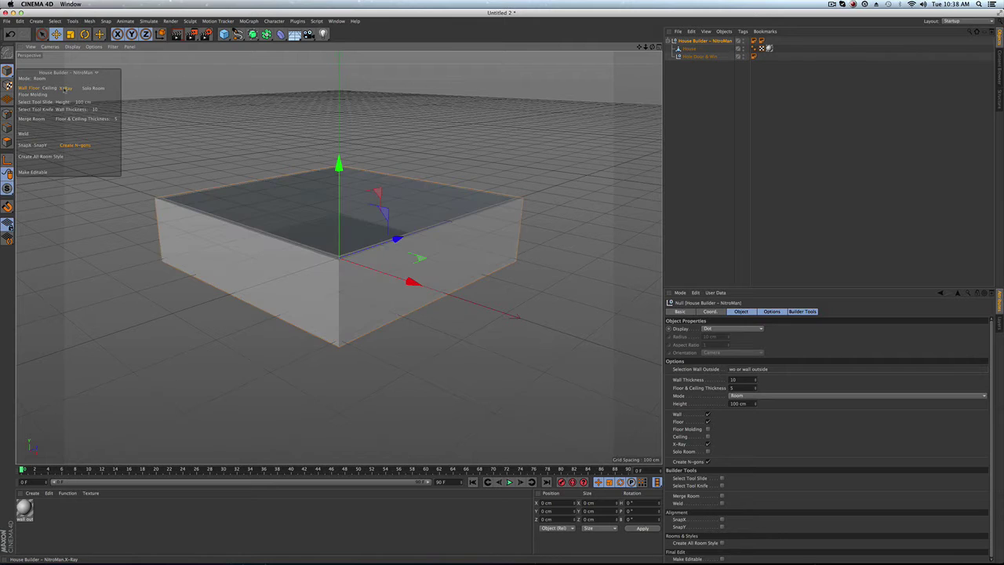
{"action": "left_click", "coordinate": [66, 88]}
{"action": "left_click", "coordinate": [92, 88]}
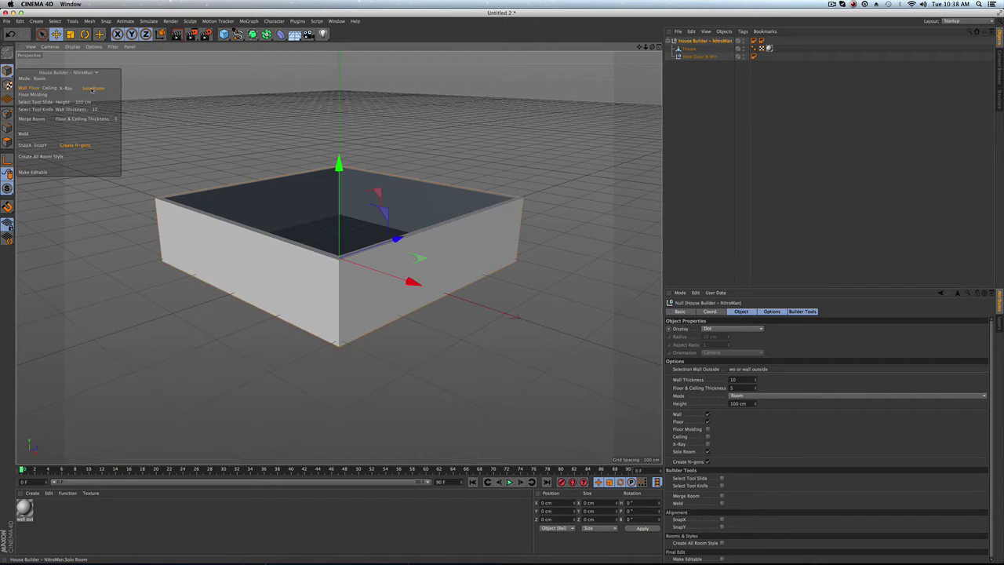
{"action": "left_click", "coordinate": [96, 89]}
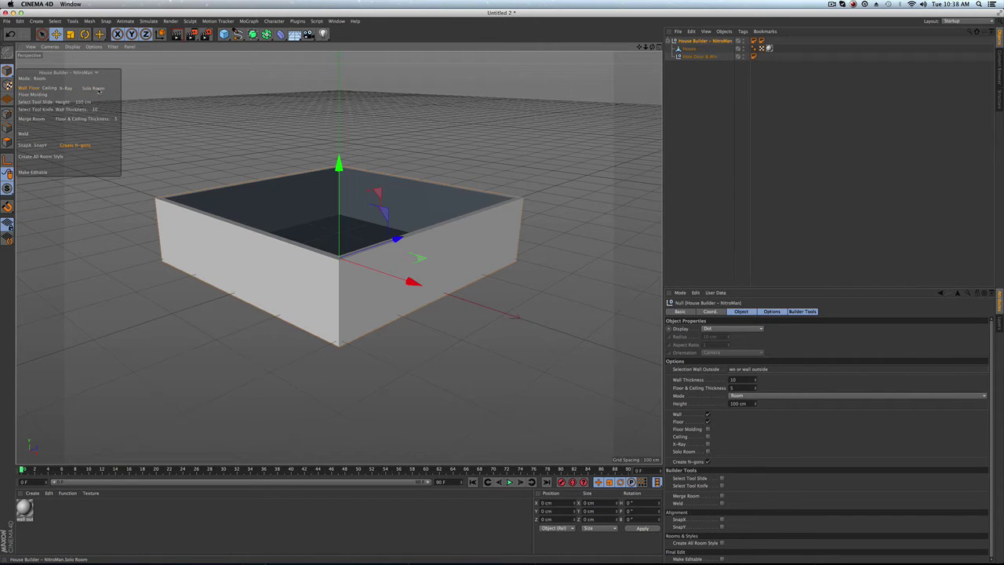
Set the house's wall thickness to 9 and its floor and ceiling thickness to 4
{"action": "left_click", "coordinate": [38, 95]}
{"action": "mouse_move", "coordinate": [81, 103]}
{"action": "left_mouse_down"}
{"action": "mouse_move", "coordinate": [157, 103]}
{"action": "mouse_move", "coordinate": [79, 103]}
{"action": "mouse_move", "coordinate": [130, 109]}
{"action": "mouse_move", "coordinate": [94, 110]}
{"action": "left_mouse_up"}
{"action": "mouse_move", "coordinate": [115, 119]}
{"action": "left_mouse_down"}
{"action": "mouse_move", "coordinate": [125, 119]}
{"action": "mouse_move", "coordinate": [110, 119]}
{"action": "left_mouse_up"}
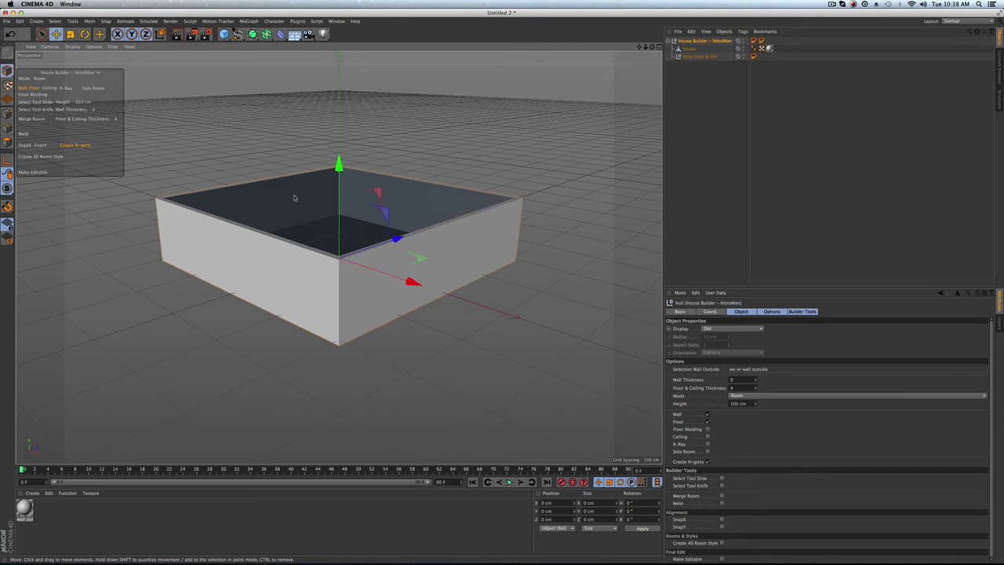
Scale the house in the top view into a rectangle, stretching it more along X than along Z
{"action": "left_click_drag", "start_coordinate": [294, 197], "coordinate": [346, 211], "text": "alt"}
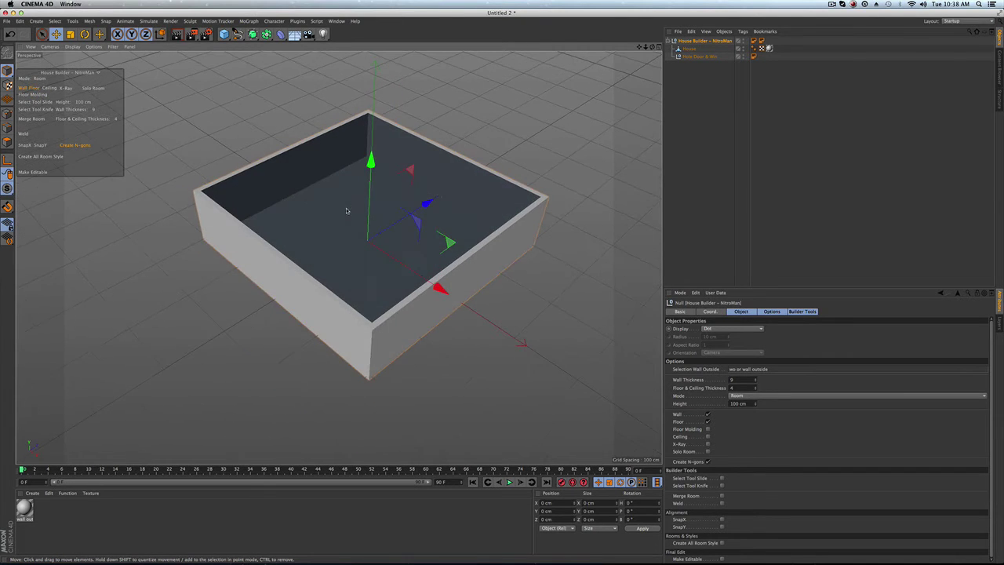
{"action": "left_click", "coordinate": [658, 47]}
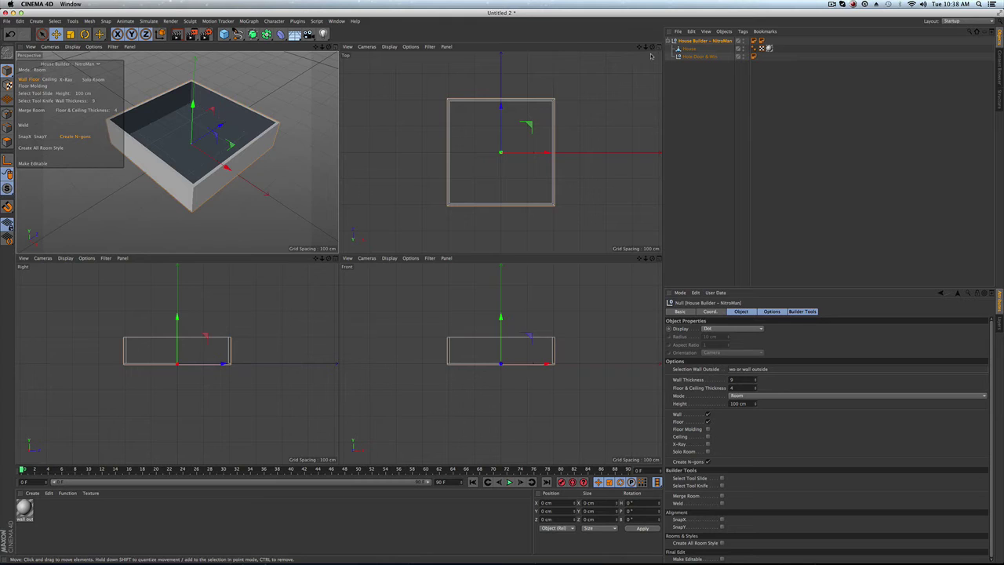
{"action": "left_click", "coordinate": [659, 47]}
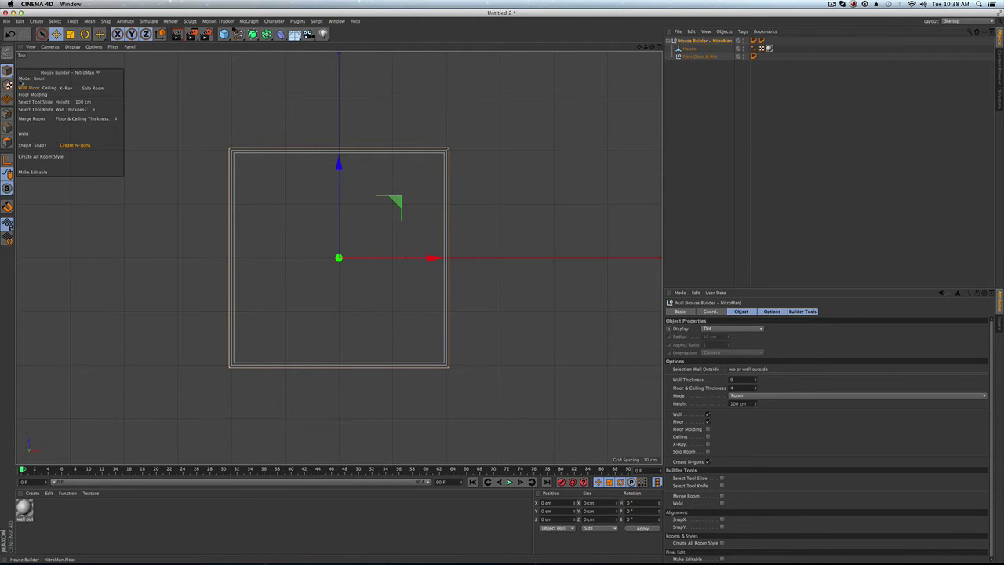
{"action": "key", "text": "t"}
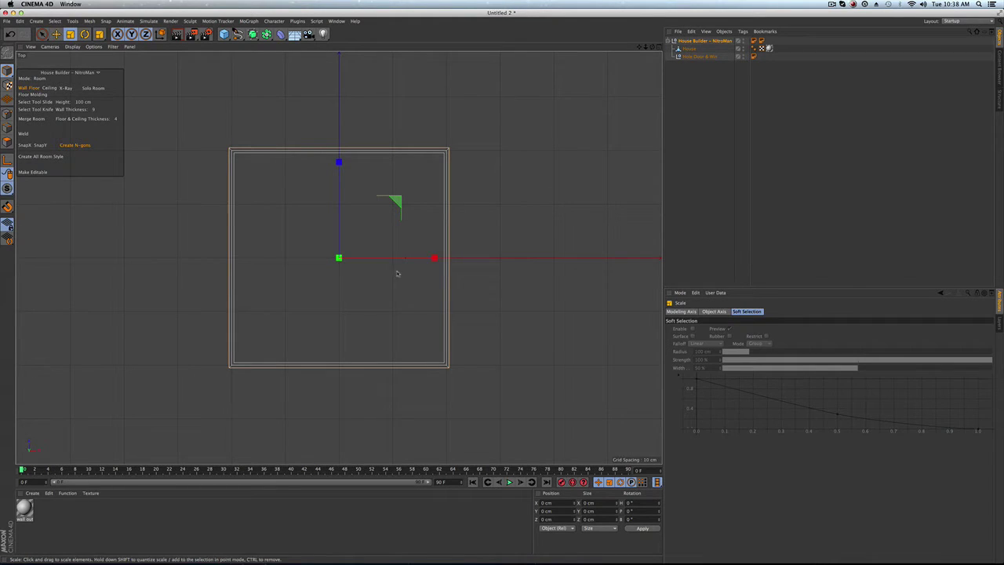
{"action": "left_click_drag", "start_coordinate": [432, 265], "coordinate": [459, 262]}
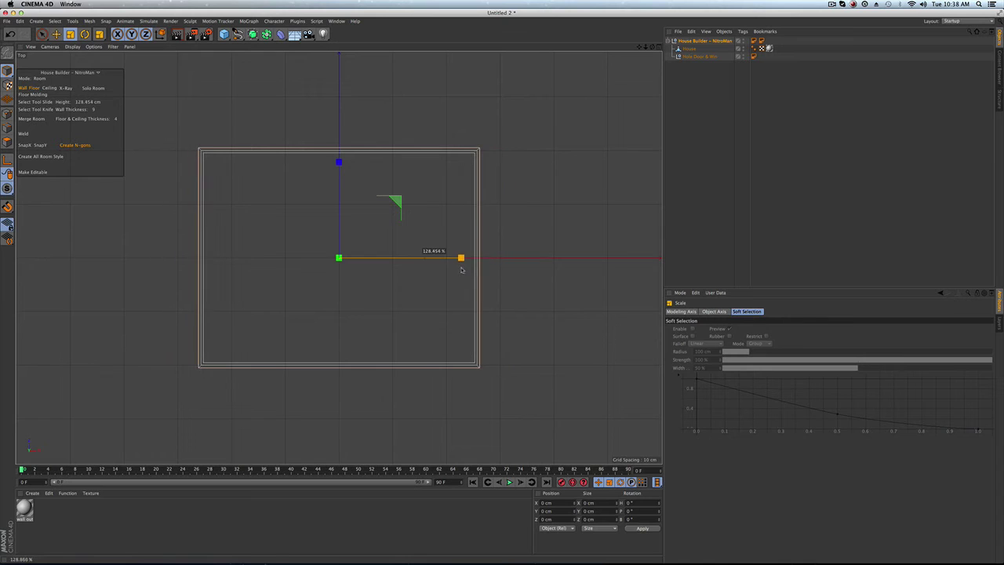
{"action": "left_click_drag", "start_coordinate": [348, 167], "coordinate": [343, 150]}
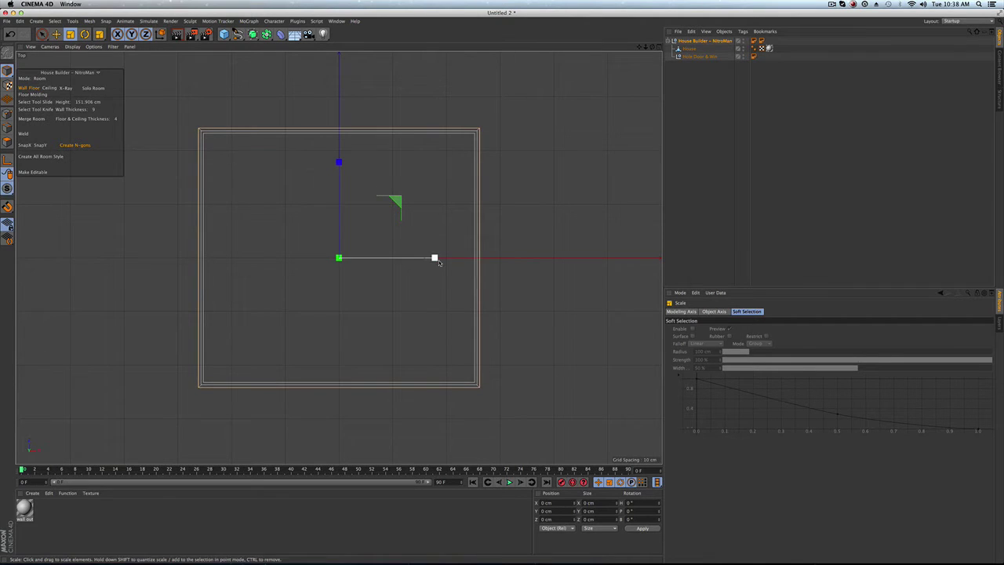
{"action": "left_click_drag", "start_coordinate": [435, 258], "coordinate": [460, 257]}
{"action": "mouse_move", "coordinate": [339, 162]}
{"action": "left_mouse_down"}
{"action": "mouse_move", "coordinate": [338, 132]}
{"action": "mouse_move", "coordinate": [339, 160]}
{"action": "left_mouse_up"}
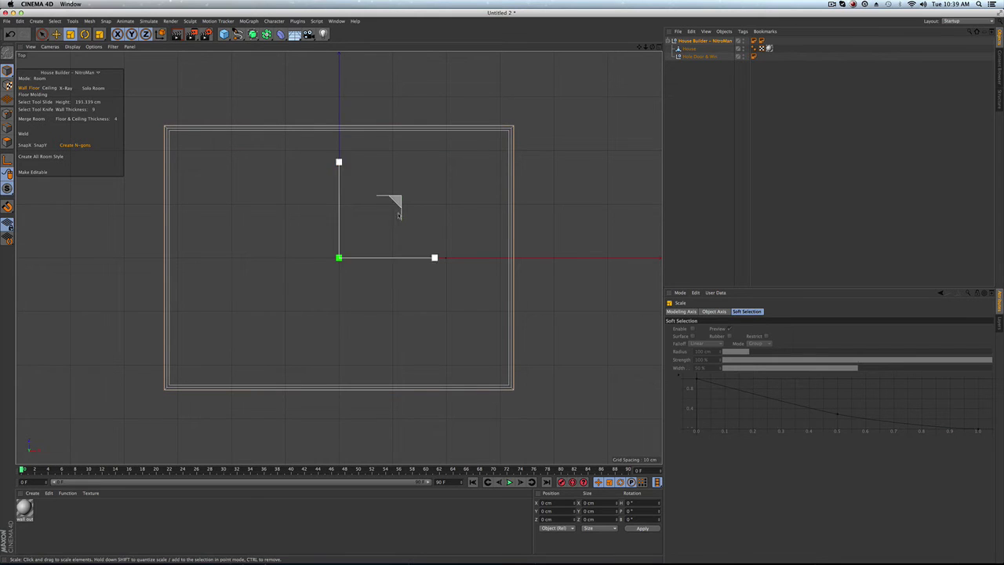
{"action": "left_click_drag", "start_coordinate": [434, 258], "coordinate": [443, 258]}
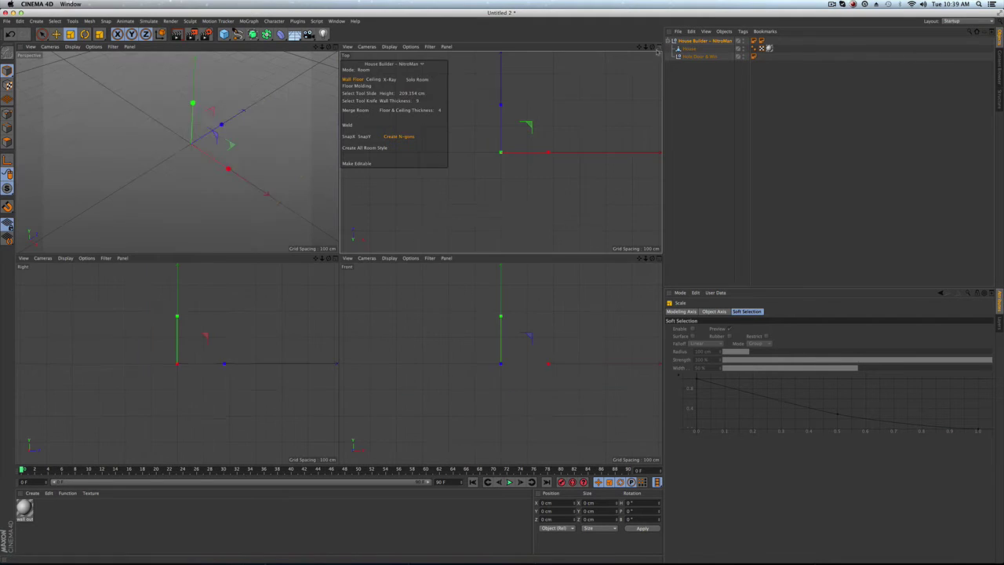
Set the wall height of the house to 134 cm in the perspective view
{"action": "left_click", "coordinate": [656, 47]}
{"action": "left_click", "coordinate": [335, 47]}
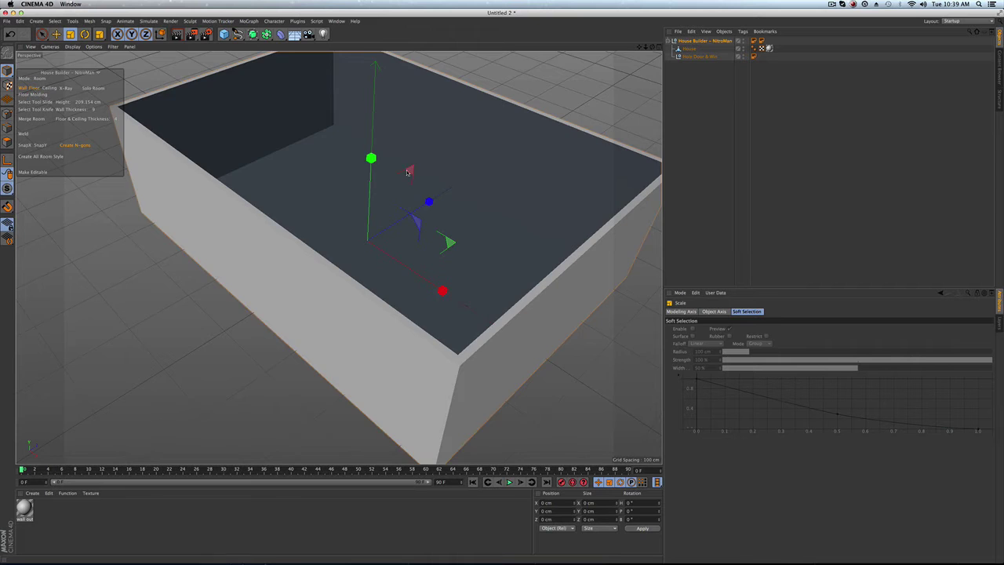
{"action": "scroll", "coordinate": [423, 208], "scroll_direction": "down", "scroll_amount": 3}
{"action": "left_click_drag", "start_coordinate": [423, 208], "coordinate": [419, 184], "text": "alt"}
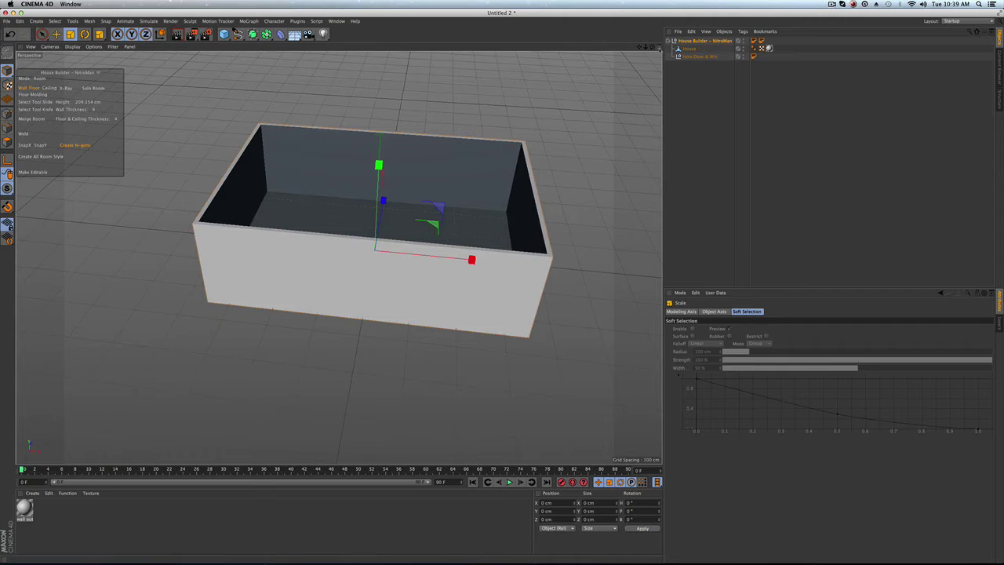
{"action": "left_click_drag", "start_coordinate": [87, 102], "coordinate": [57, 102]}
Cut the floor plan along Z with the House Builder's Knife tool, adding a straight wall that separates a narrow side room
{"action": "left_click", "coordinate": [656, 46]}
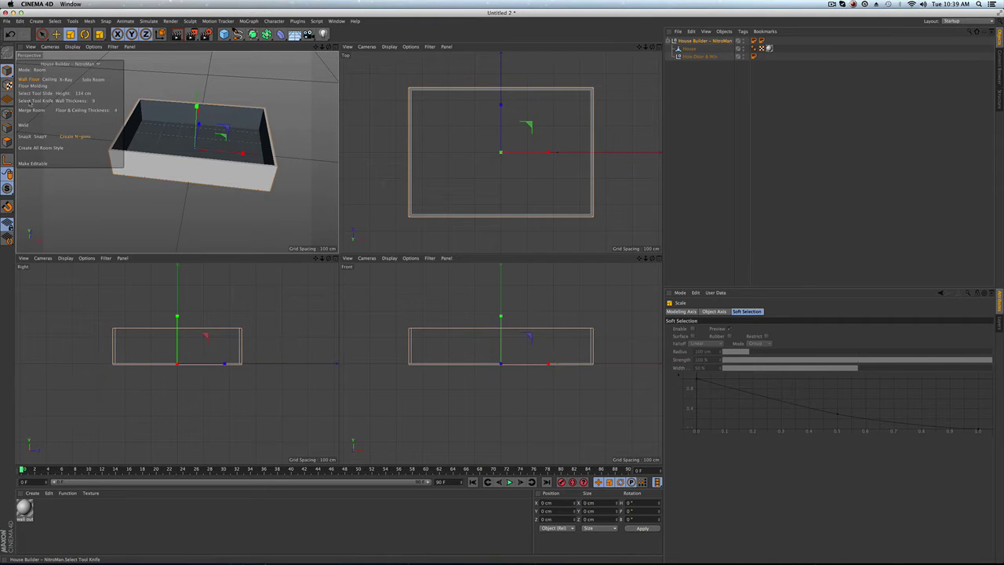
{"action": "left_click", "coordinate": [32, 100]}
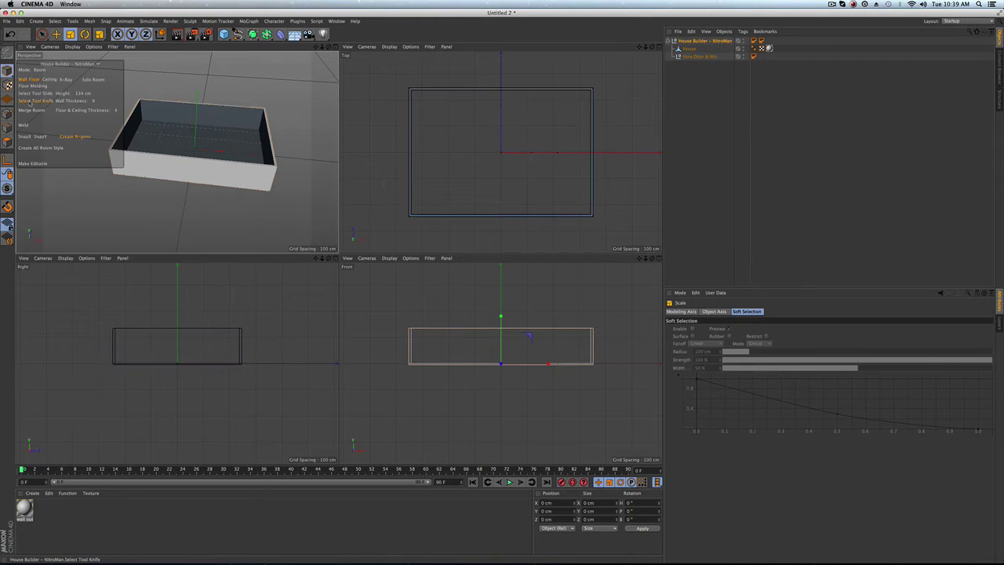
{"action": "left_click", "coordinate": [550, 73]}
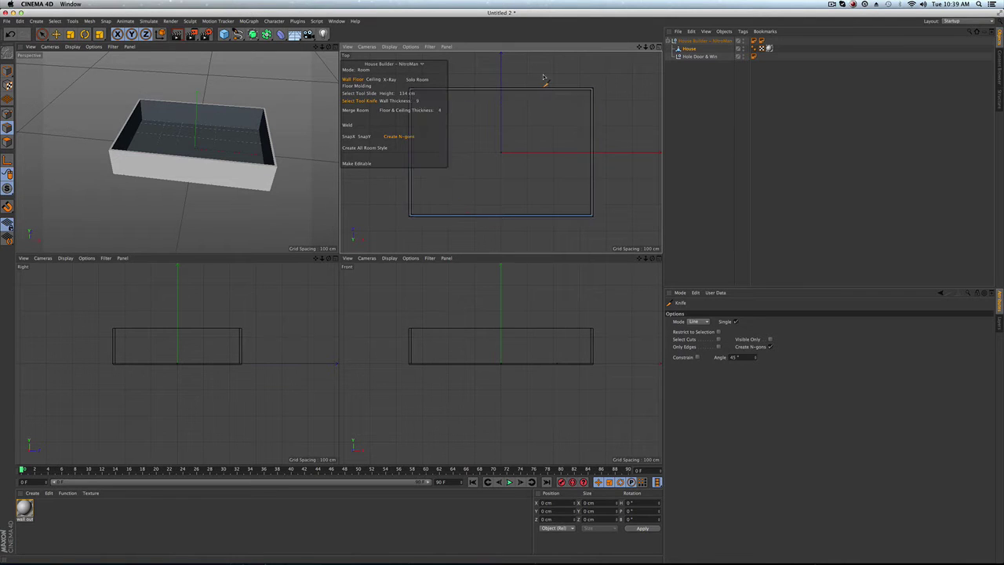
{"action": "left_click_drag", "start_coordinate": [547, 67], "coordinate": [551, 242]}
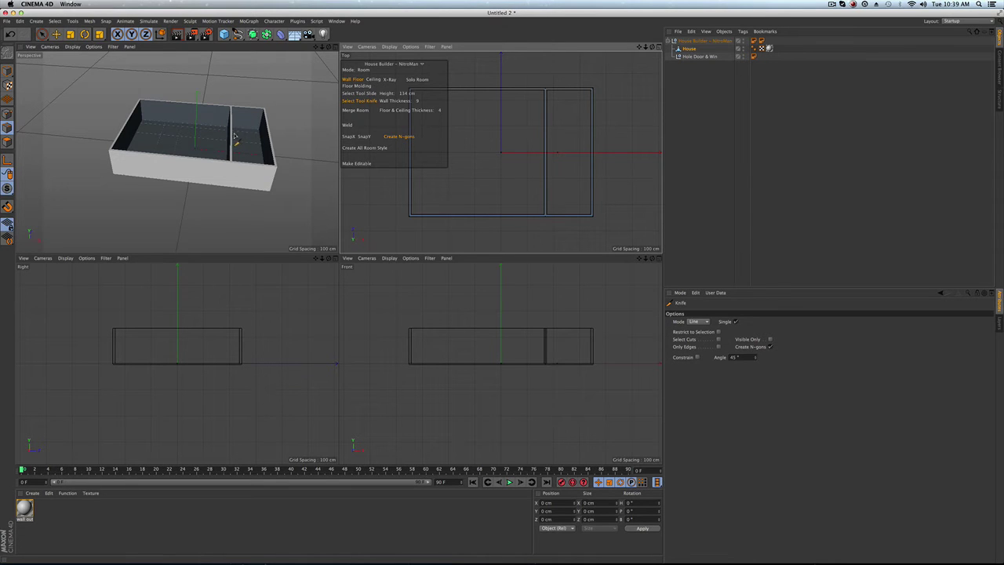
{"action": "left_click_drag", "start_coordinate": [214, 137], "coordinate": [214, 137], "text": "alt"}
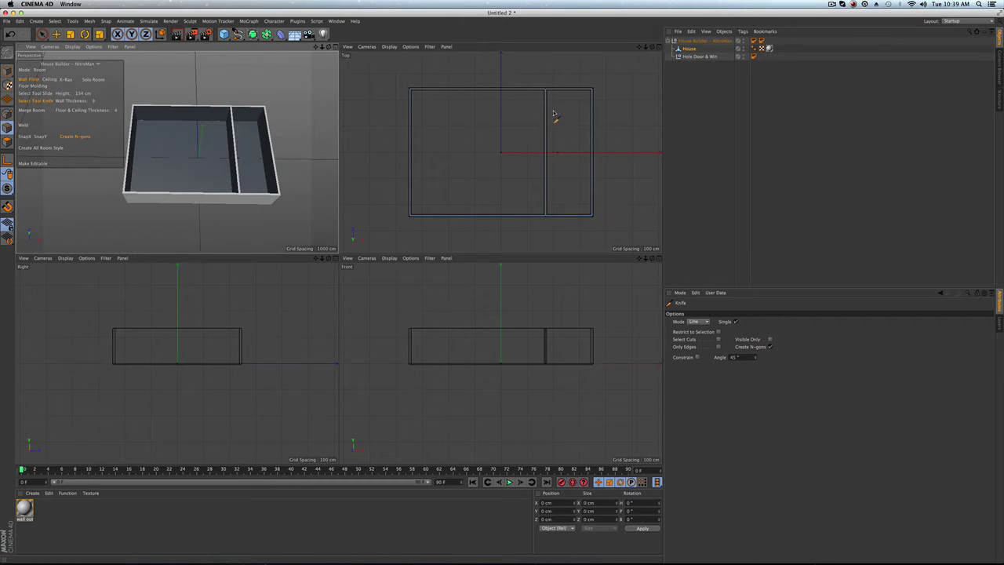
Cut a diagonal wall across the large room's rear corner and a straight wall dividing the narrow room, and show the result in perspective
{"action": "left_click", "coordinate": [393, 168]}
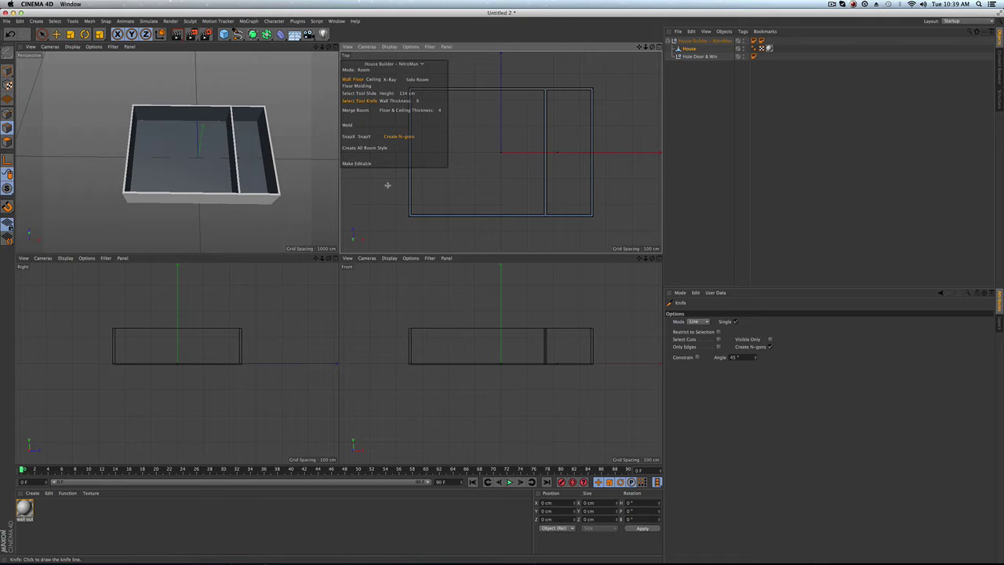
{"action": "left_click_drag", "start_coordinate": [388, 178], "coordinate": [470, 93]}
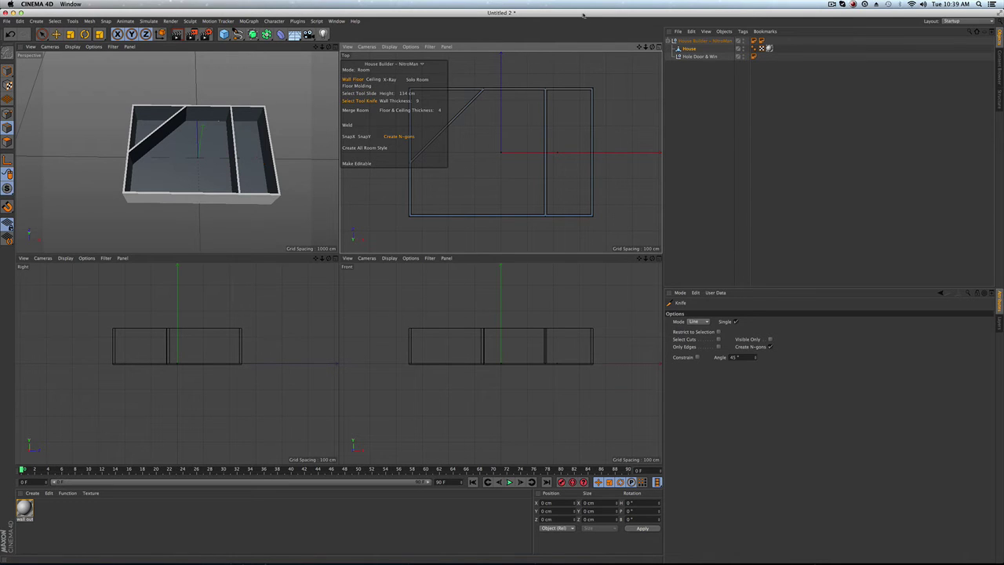
{"action": "left_click_drag", "start_coordinate": [607, 131], "coordinate": [543, 131]}
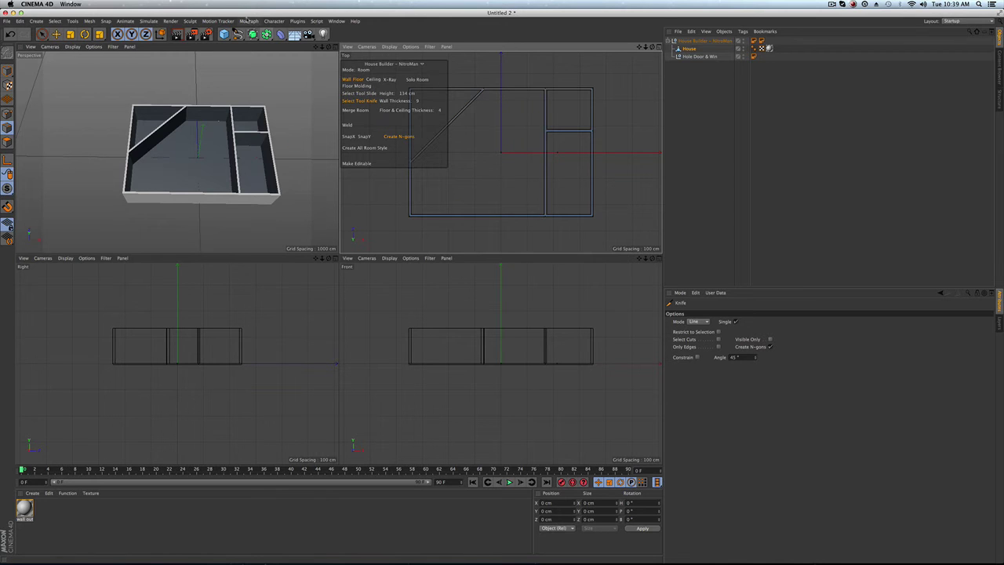
{"action": "left_click", "coordinate": [334, 47]}
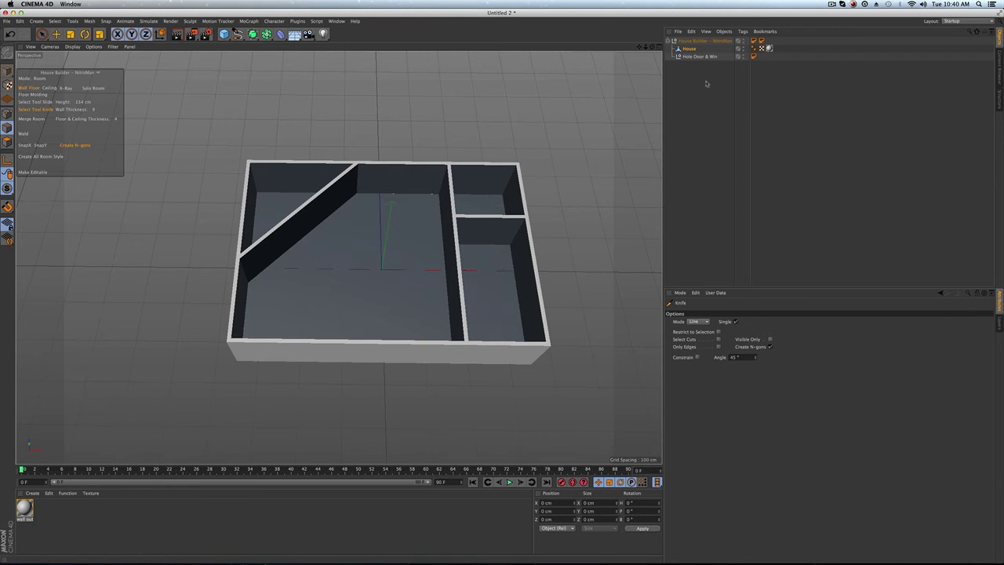
Add a rectangle spline to the scene as the outline for a wall opening, with the Move tool ready
{"action": "left_click", "coordinate": [695, 56]}
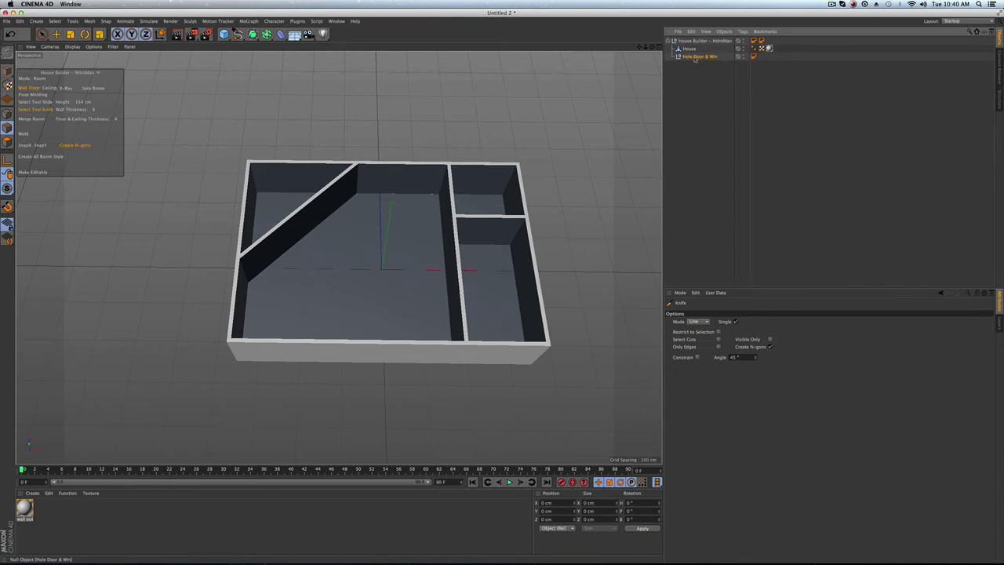
{"action": "left_click", "coordinate": [693, 84]}
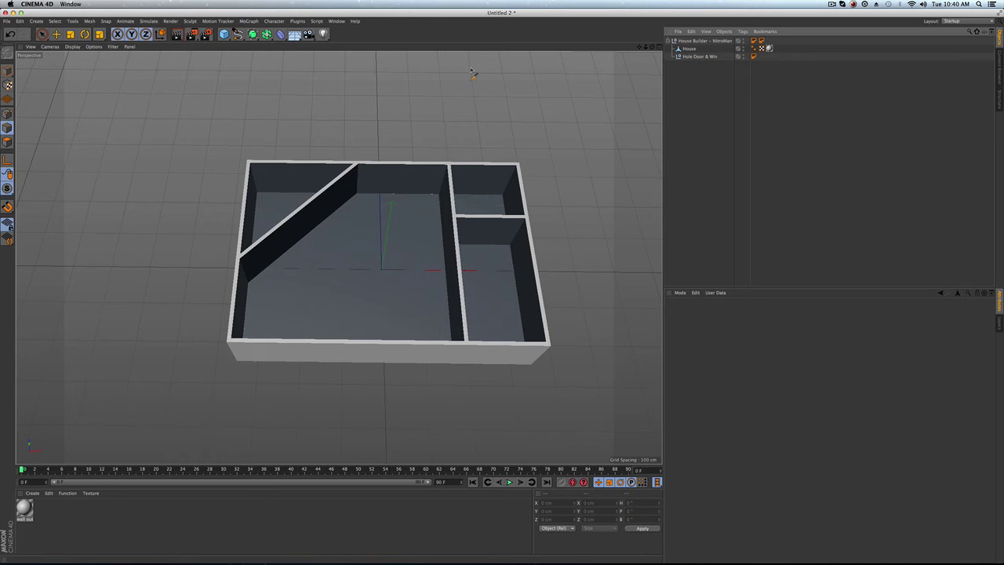
{"action": "left_click_drag", "start_coordinate": [238, 34], "coordinate": [305, 87]}
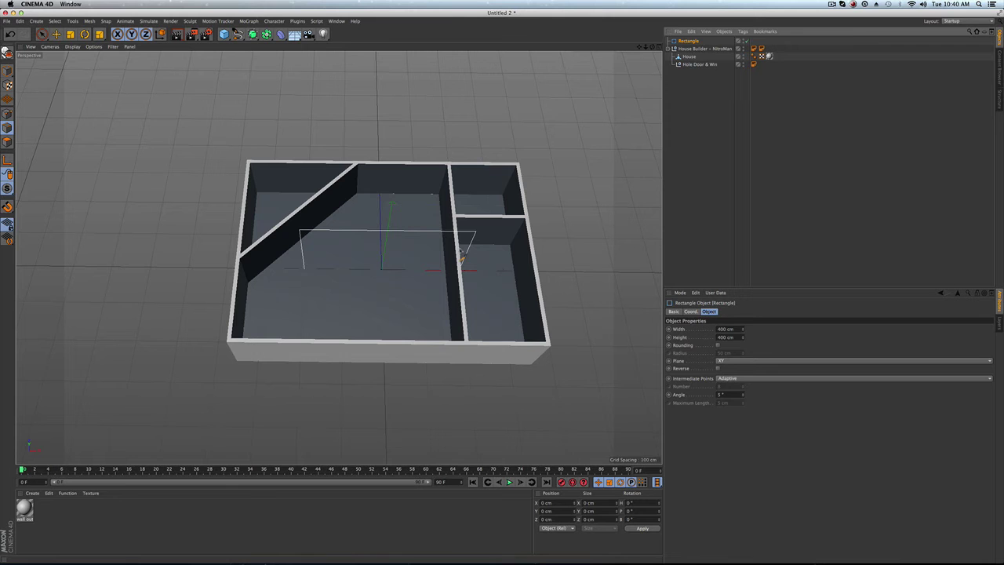
{"action": "left_click", "coordinate": [56, 35]}
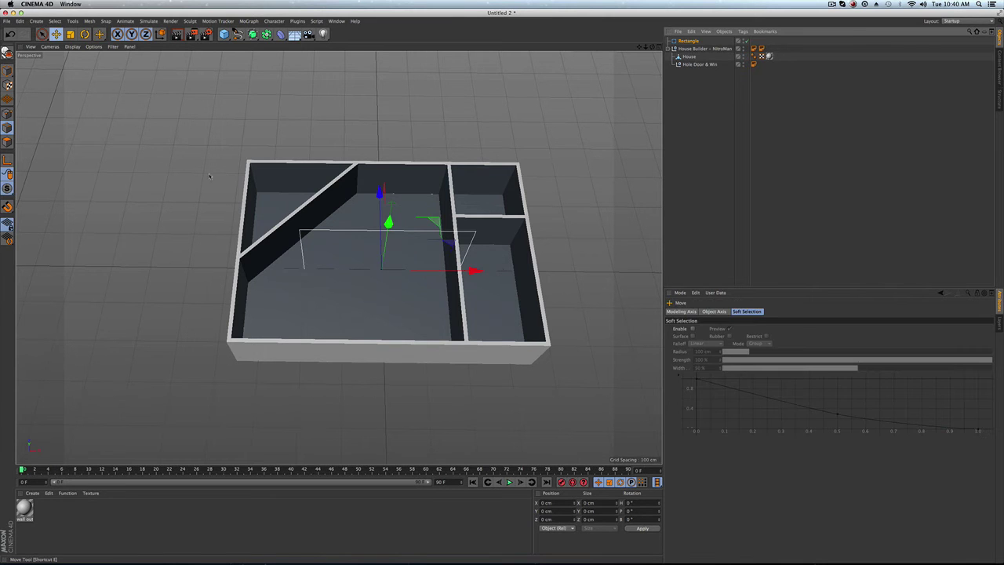
Scale the rectangle spline to 120 x 120 cm and position it at the middle of the house's front wall
{"action": "left_click_drag", "start_coordinate": [307, 276], "coordinate": [316, 210], "text": "alt"}
{"action": "left_click_drag", "start_coordinate": [372, 238], "coordinate": [400, 298]}
{"action": "key", "text": "t"}
{"action": "left_click_drag", "start_coordinate": [514, 229], "coordinate": [488, 303]}
{"action": "key", "text": "e"}
{"action": "left_click_drag", "start_coordinate": [355, 285], "coordinate": [338, 282]}
{"action": "left_click_drag", "start_coordinate": [413, 292], "coordinate": [377, 265], "text": "alt"}
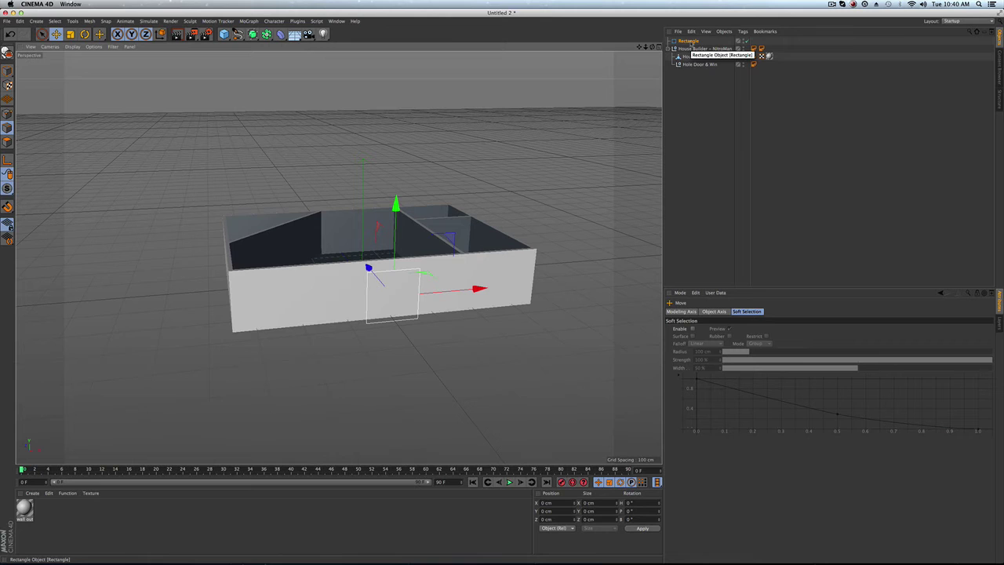
Make the rectangle a child of Hole Door & Win to cut the front wall, and shift the opening about 12 cm along X
{"action": "left_click_drag", "start_coordinate": [693, 42], "coordinate": [698, 69]}
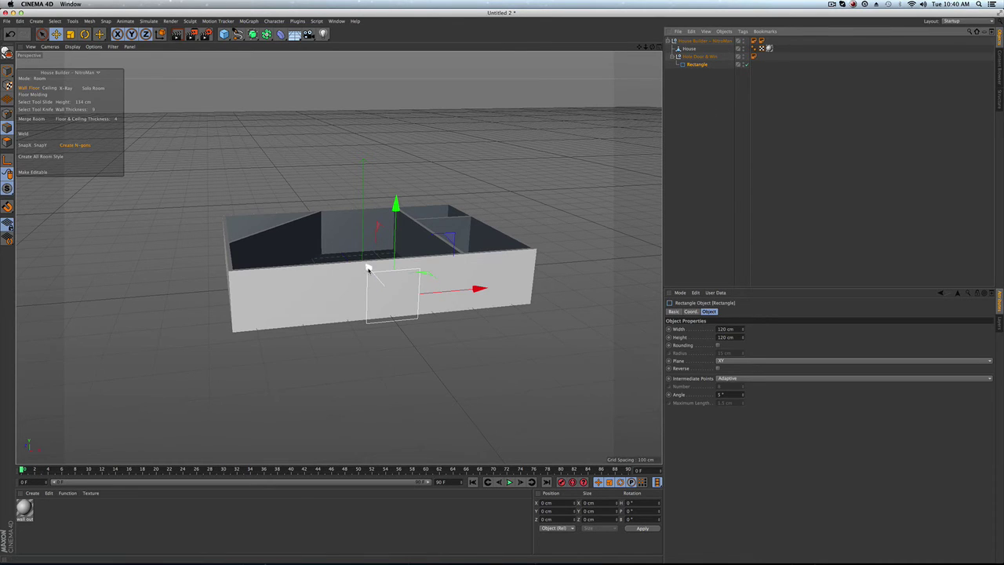
{"action": "right_click_drag", "start_coordinate": [372, 287], "coordinate": [443, 284], "text": "alt"}
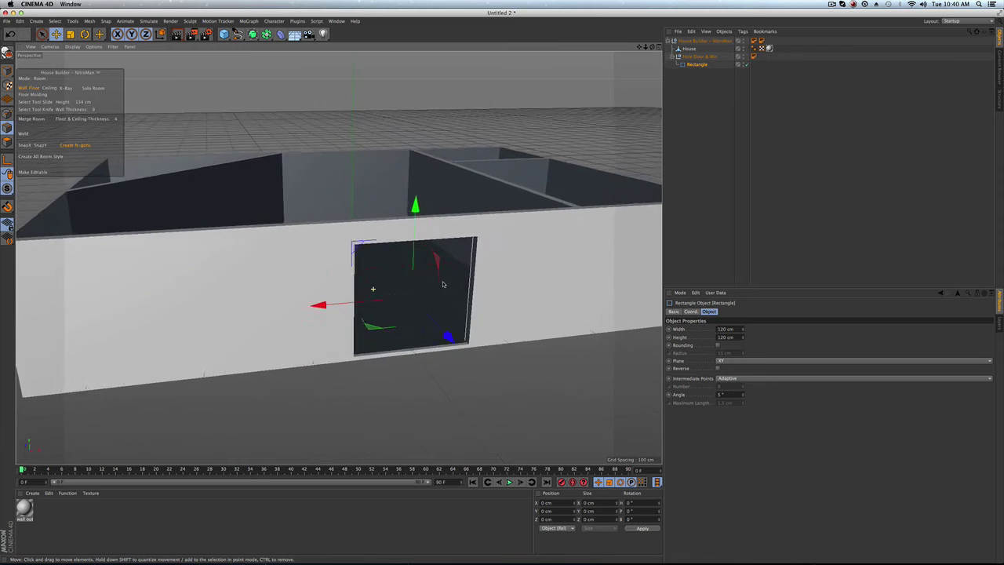
{"action": "left_click_drag", "start_coordinate": [442, 284], "coordinate": [406, 278], "text": "alt"}
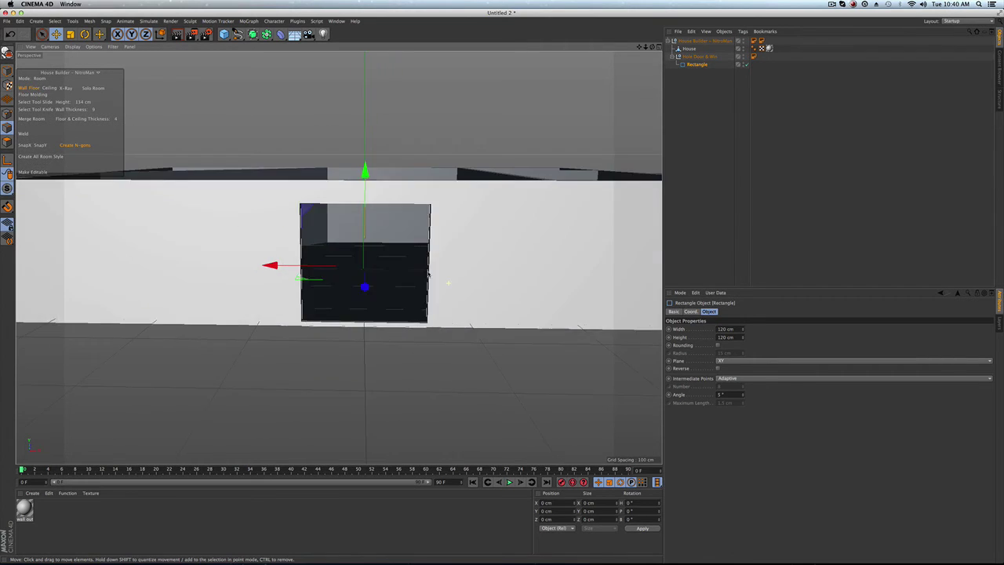
{"action": "left_click_drag", "start_coordinate": [428, 274], "coordinate": [418, 275], "text": "alt"}
{"action": "mouse_move", "coordinate": [287, 269]}
{"action": "left_mouse_down"}
{"action": "mouse_move", "coordinate": [353, 269]}
{"action": "mouse_move", "coordinate": [227, 272]}
{"action": "mouse_move", "coordinate": [296, 269]}
{"action": "left_mouse_up"}
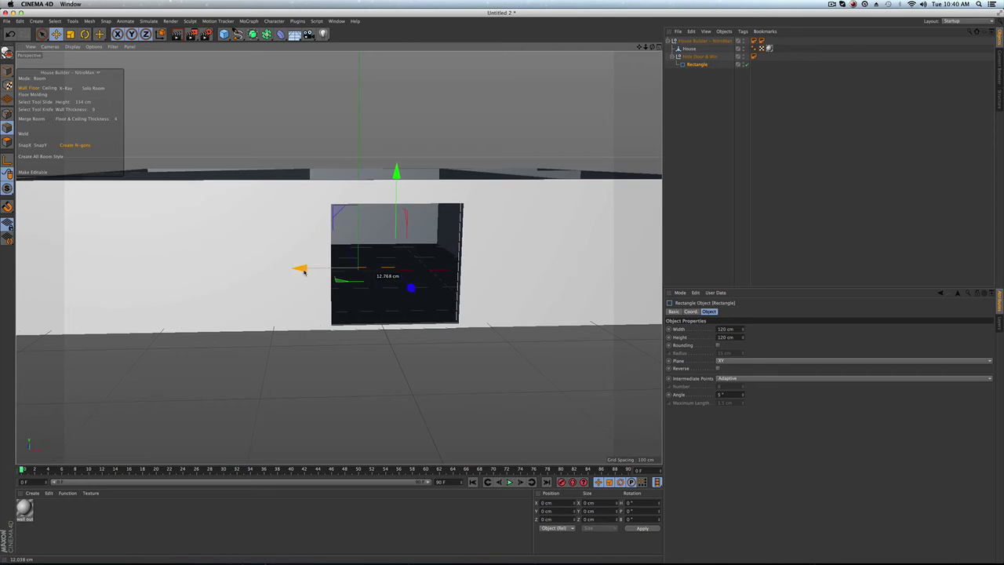
Scale the rectangular opening uniformly to about 119.9 cm in width and height
{"action": "key", "text": "t"}
{"action": "left_click_drag", "start_coordinate": [484, 254], "coordinate": [502, 237]}
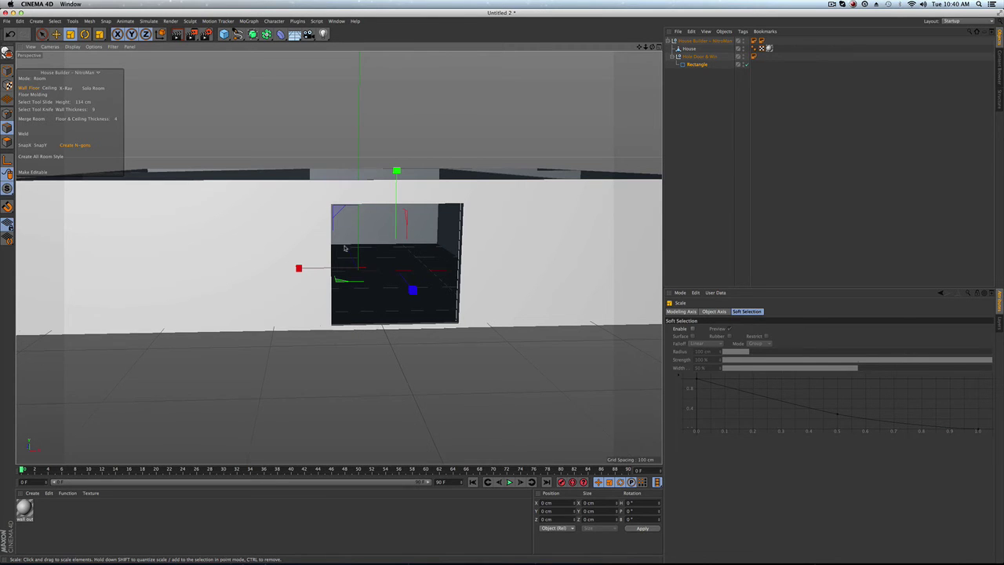
{"action": "mouse_move", "coordinate": [344, 247]}
{"action": "left_mouse_down", "text": "alt"}
{"action": "mouse_move", "coordinate": [360, 253]}
{"action": "mouse_move", "coordinate": [348, 239]}
{"action": "left_mouse_up", "text": "alt"}
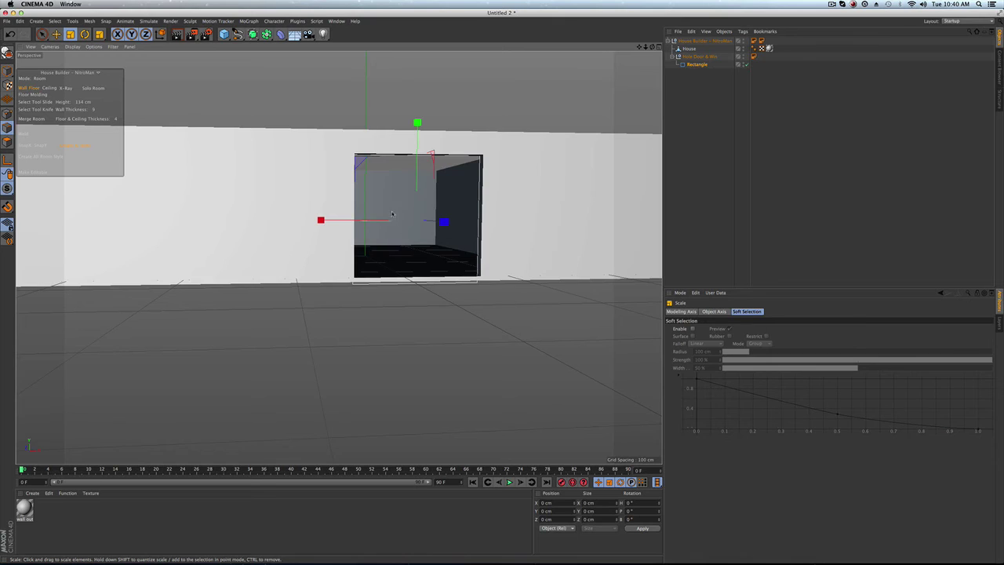
{"action": "left_click_drag", "start_coordinate": [392, 213], "coordinate": [404, 244], "text": "alt"}
{"action": "left_click_drag", "start_coordinate": [347, 280], "coordinate": [318, 240], "text": "alt"}
Duplicate the rectangle inside Hole Door & Win and move the copy along X to cut a second opening in the front wall
{"action": "left_click", "coordinate": [698, 65]}
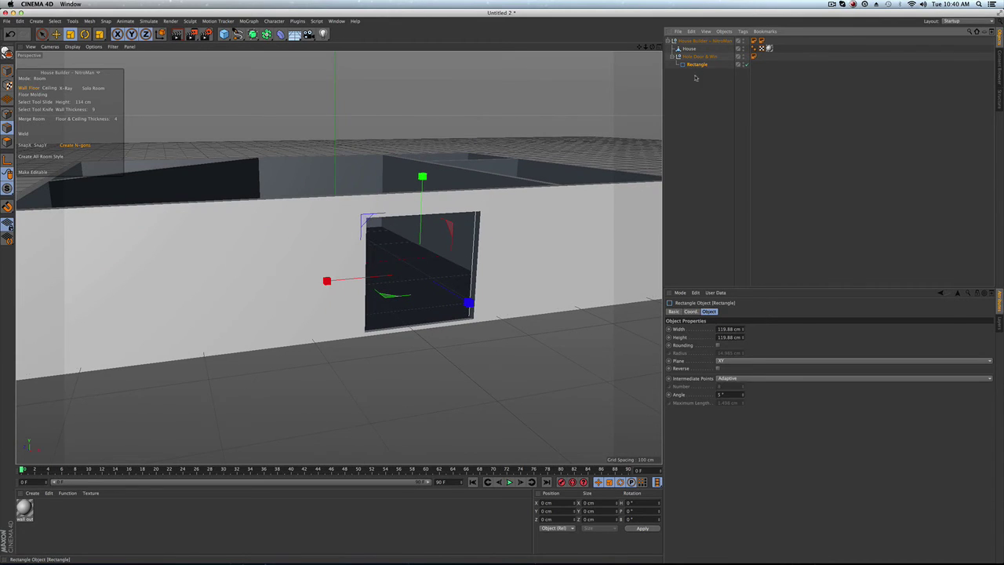
{"action": "left_click", "coordinate": [56, 34]}
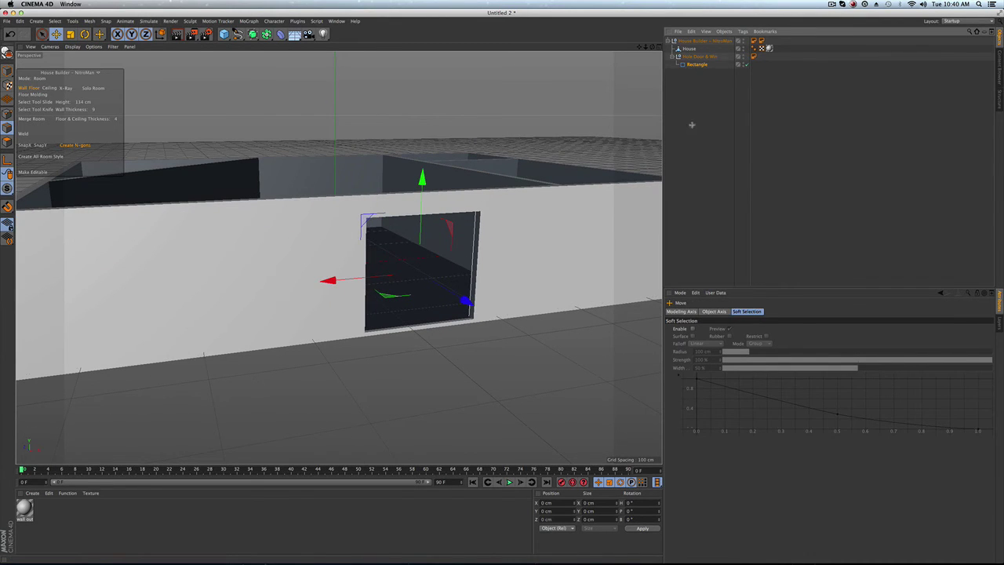
{"action": "mouse_move", "coordinate": [702, 64]}
{"action": "left_mouse_down", "text": "ctrl"}
{"action": "mouse_move", "coordinate": [703, 80]}
{"action": "mouse_move", "coordinate": [711, 58]}
{"action": "left_mouse_up", "text": "ctrl"}
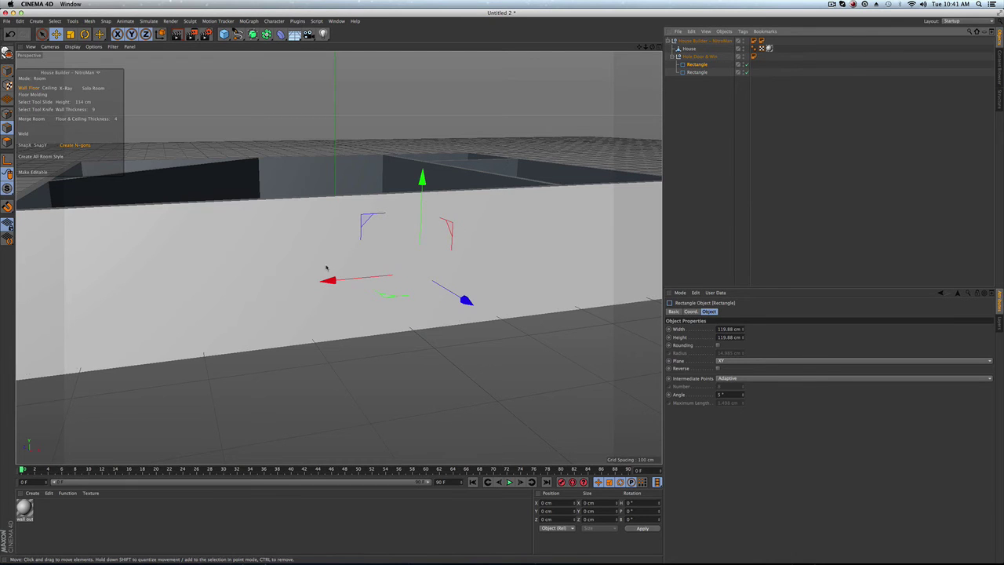
{"action": "left_click_drag", "start_coordinate": [330, 278], "coordinate": [115, 299]}
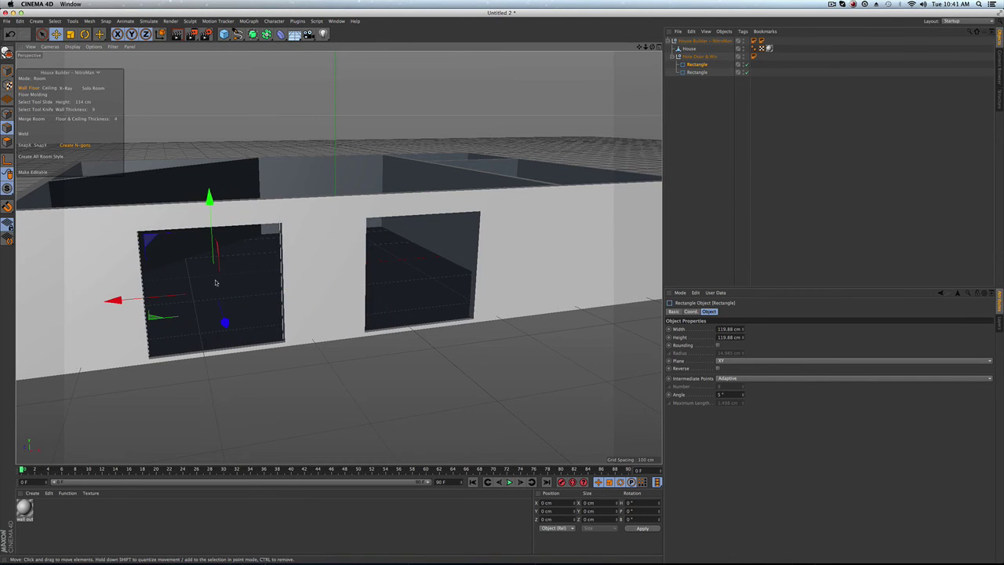
{"action": "scroll", "coordinate": [348, 262], "scroll_direction": "down", "scroll_amount": 5}
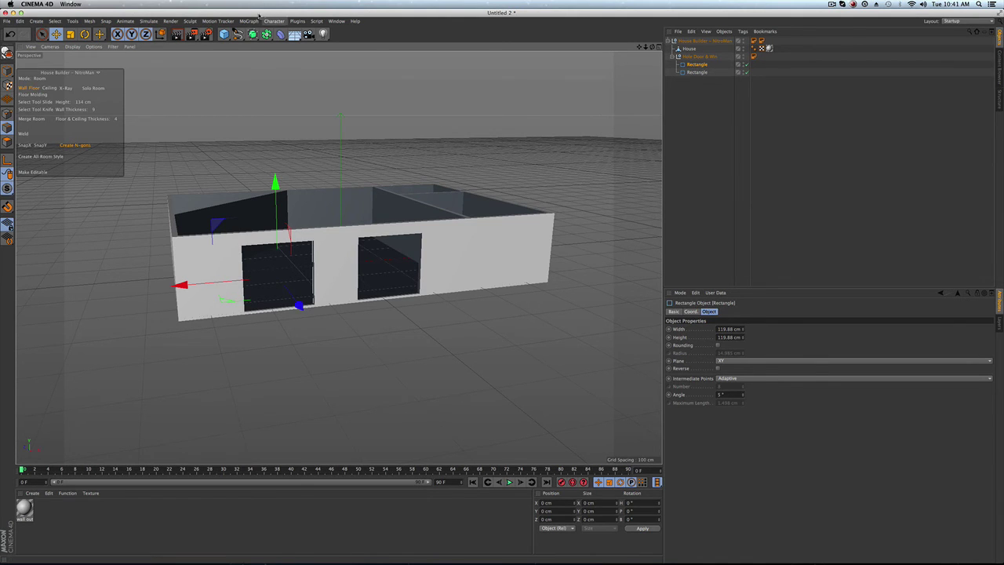
Add a six-sided n-Side spline, scale it to a radius of about 55.8 cm, and place it under Hole Door & Win
{"action": "left_click", "coordinate": [237, 33]}
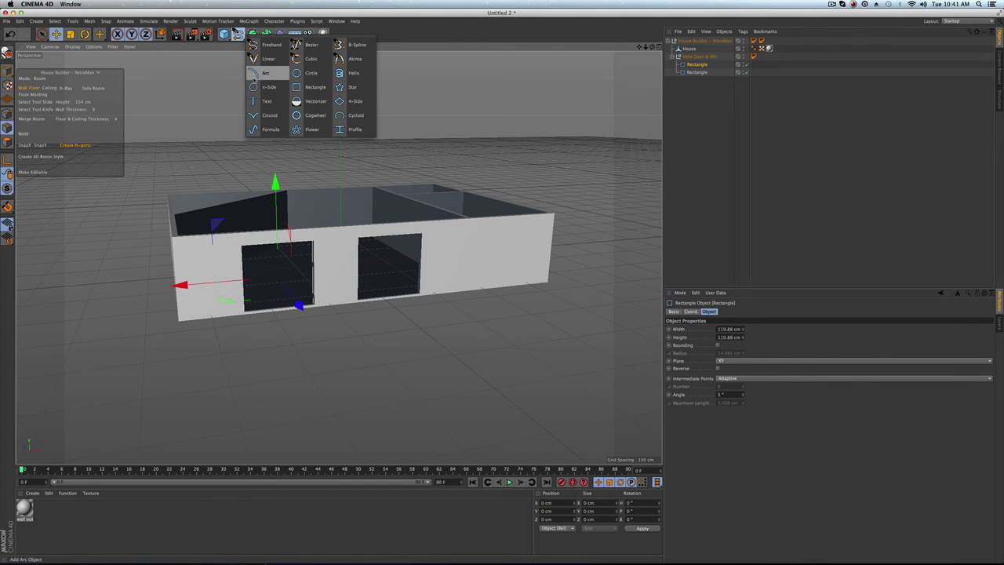
{"action": "left_click", "coordinate": [265, 87]}
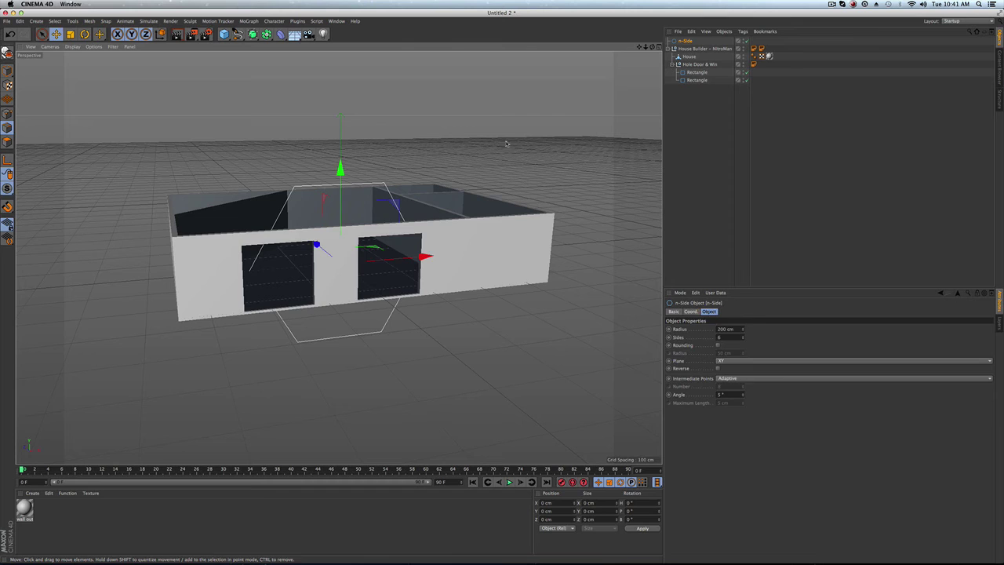
{"action": "key", "text": "t"}
{"action": "left_click_drag", "start_coordinate": [502, 149], "coordinate": [439, 210]}
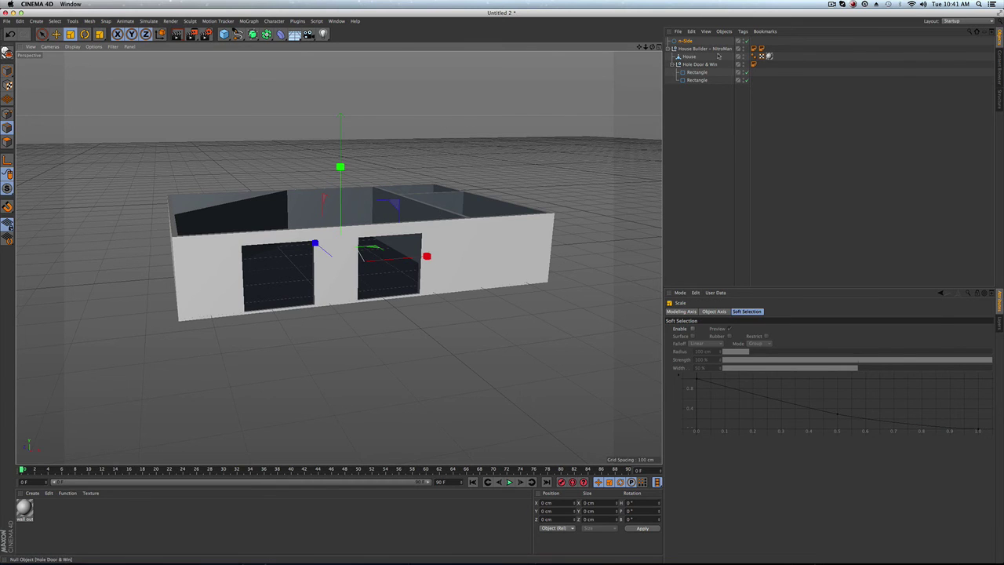
{"action": "left_click_drag", "start_coordinate": [709, 66], "coordinate": [706, 67]}
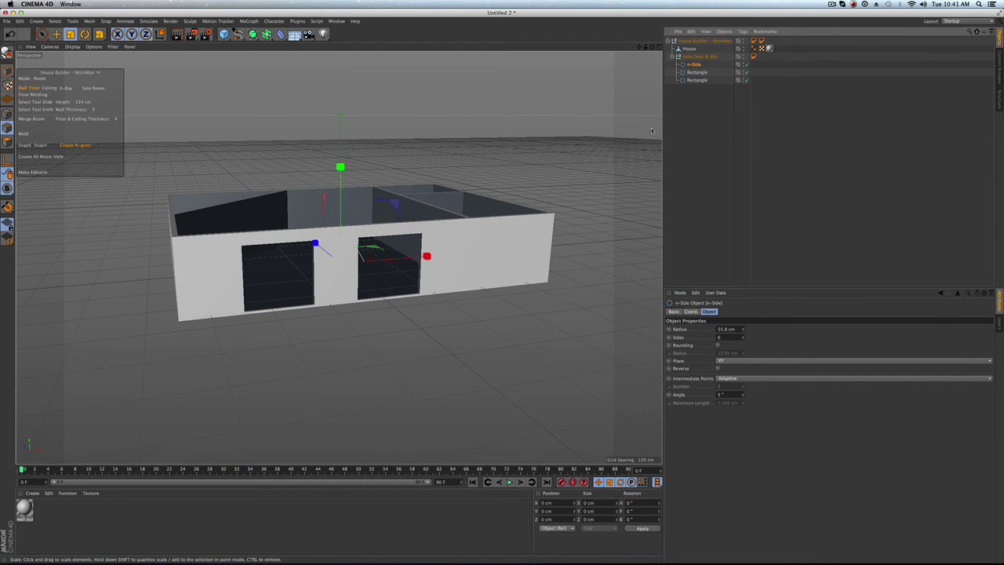
Move the n-Side spline onto the front wall at mid-height, in front of the narrow side room, to cut a hexagonal window
{"action": "key", "text": "e"}
{"action": "left_click_drag", "start_coordinate": [316, 245], "coordinate": [357, 281]}
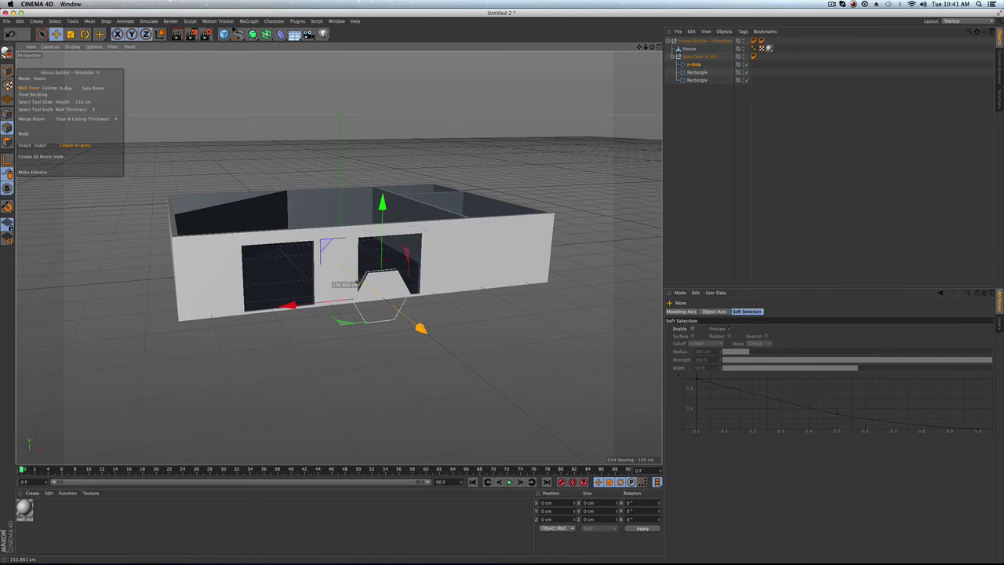
{"action": "left_click_drag", "start_coordinate": [384, 212], "coordinate": [384, 182]}
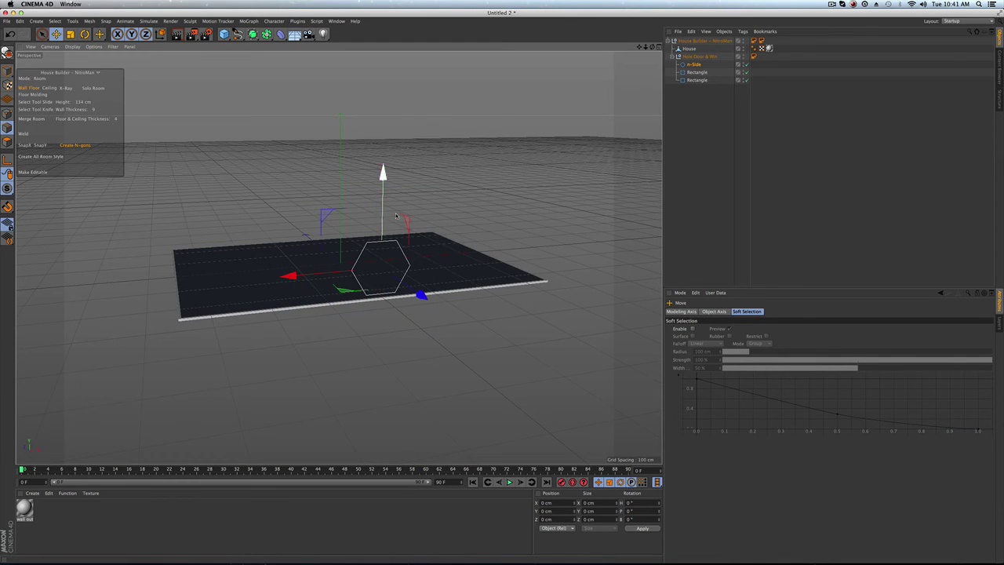
{"action": "left_click_drag", "start_coordinate": [300, 273], "coordinate": [420, 265]}
Scale the hexagonal window down slightly and raise it a little in the front wall
{"action": "key", "text": "t"}
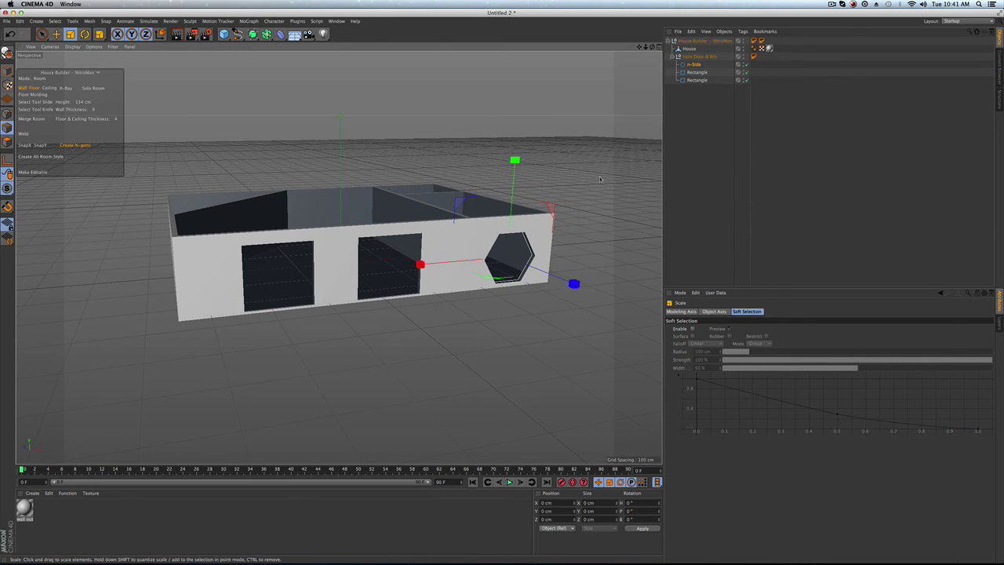
{"action": "left_click_drag", "start_coordinate": [571, 206], "coordinate": [535, 204]}
{"action": "key", "text": "e"}
{"action": "left_click_drag", "start_coordinate": [515, 164], "coordinate": [514, 154]}
Select the House Builder - NitroMan object to show its options and builder tools
{"action": "left_click_drag", "start_coordinate": [520, 227], "coordinate": [390, 260], "text": "alt"}
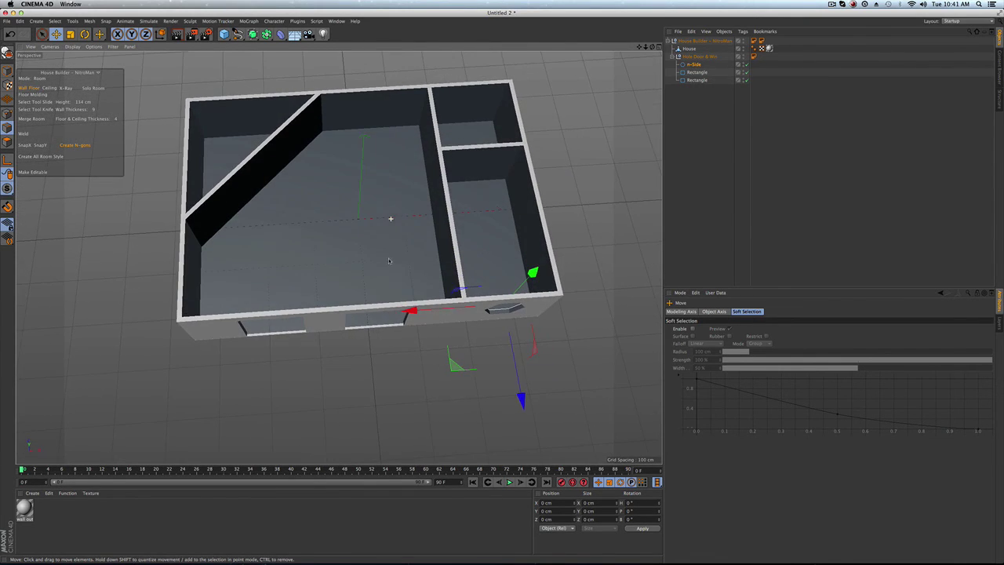
{"action": "left_click", "coordinate": [690, 92]}
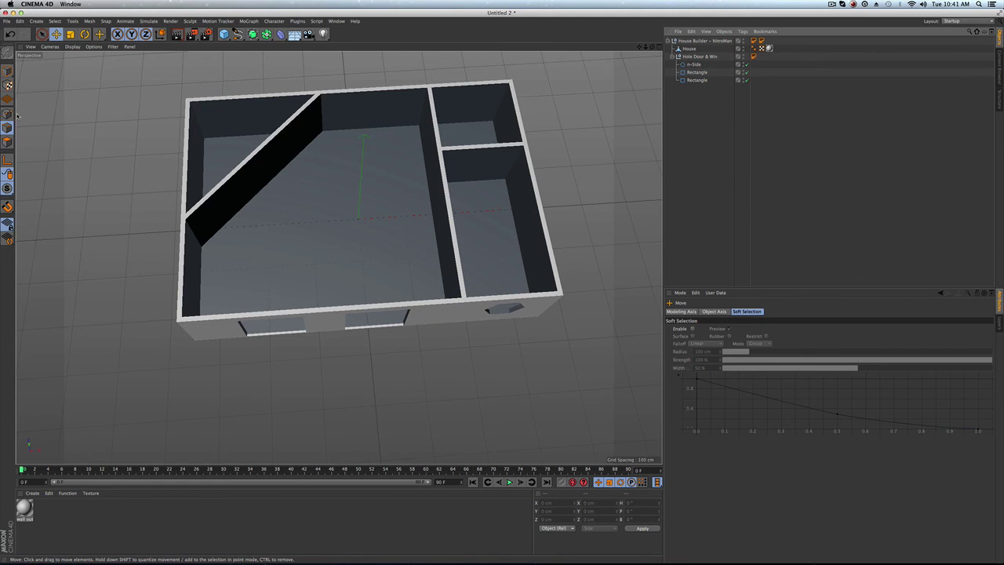
{"action": "left_click", "coordinate": [696, 40]}
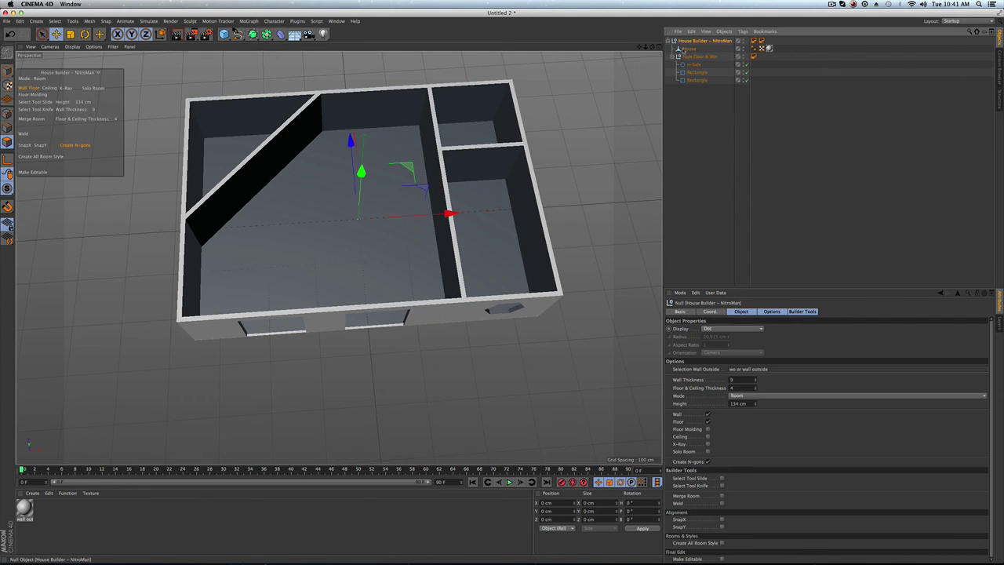
{"action": "left_click_drag", "start_coordinate": [380, 241], "coordinate": [364, 179], "text": "alt"}
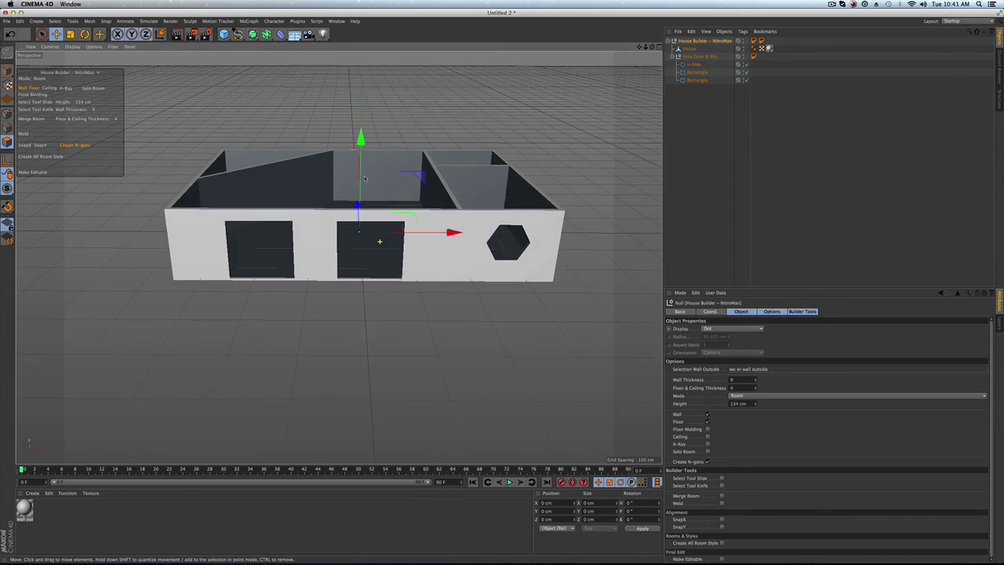